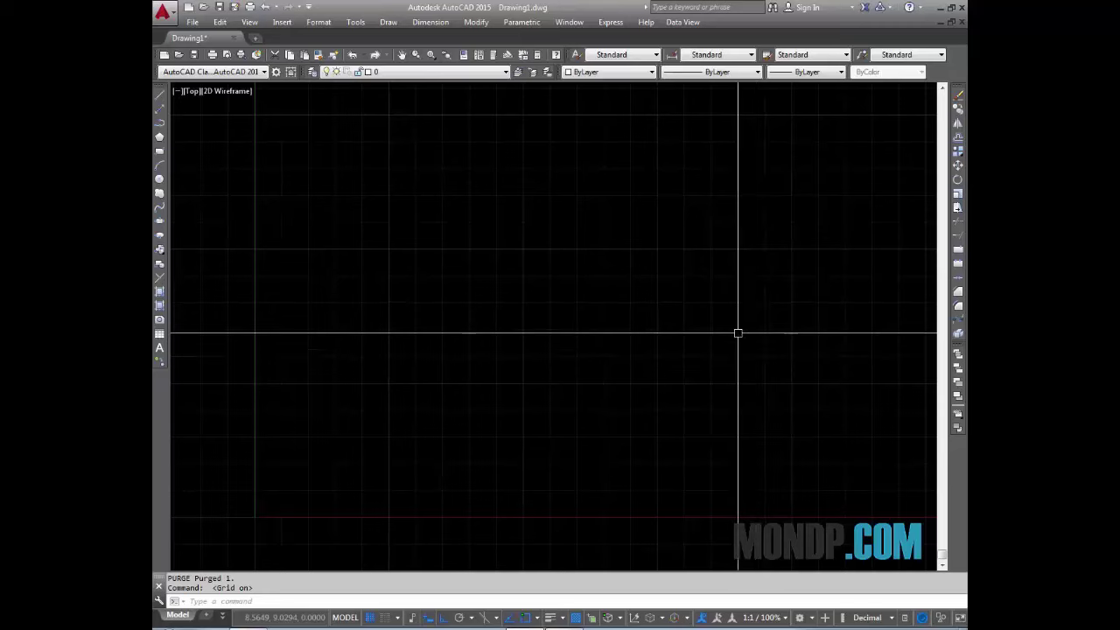
Review Drawing Units with UN, keeping length Decimal and angle Decimal Degrees.
middle_click_drag(498, 428, 475, 456)
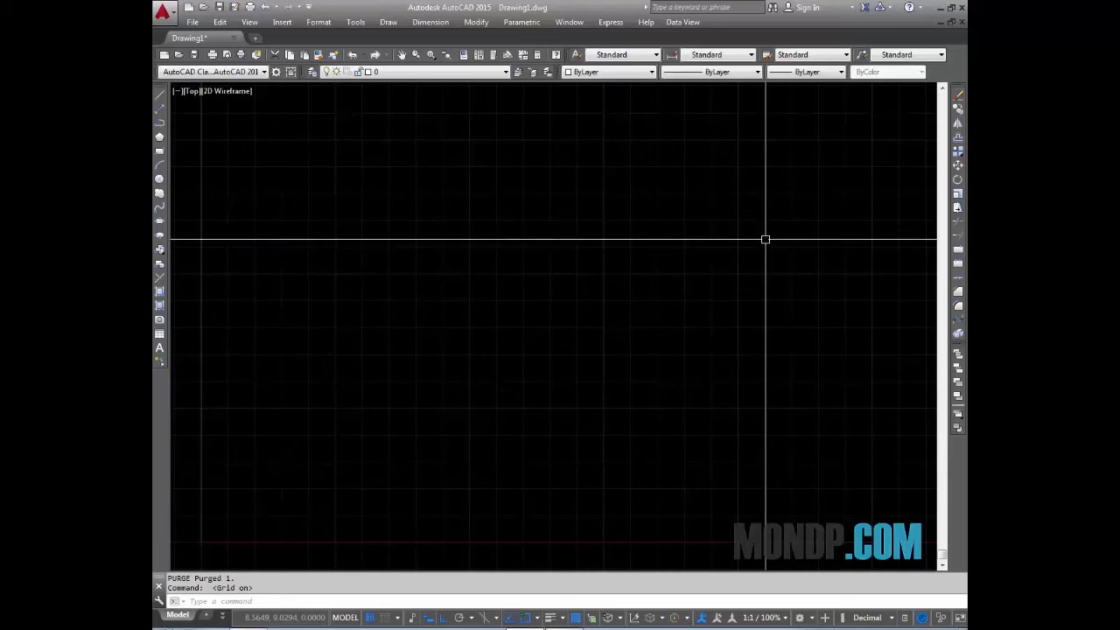
middle_click_drag(465, 319, 484, 315)
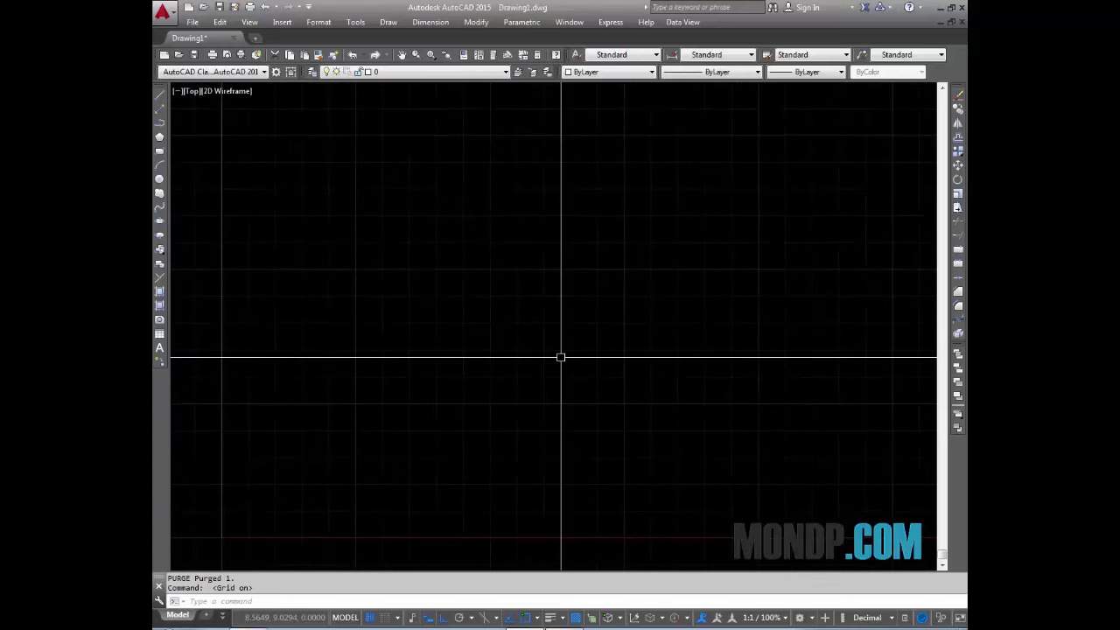
middle_click_drag(560, 358, 550, 330)
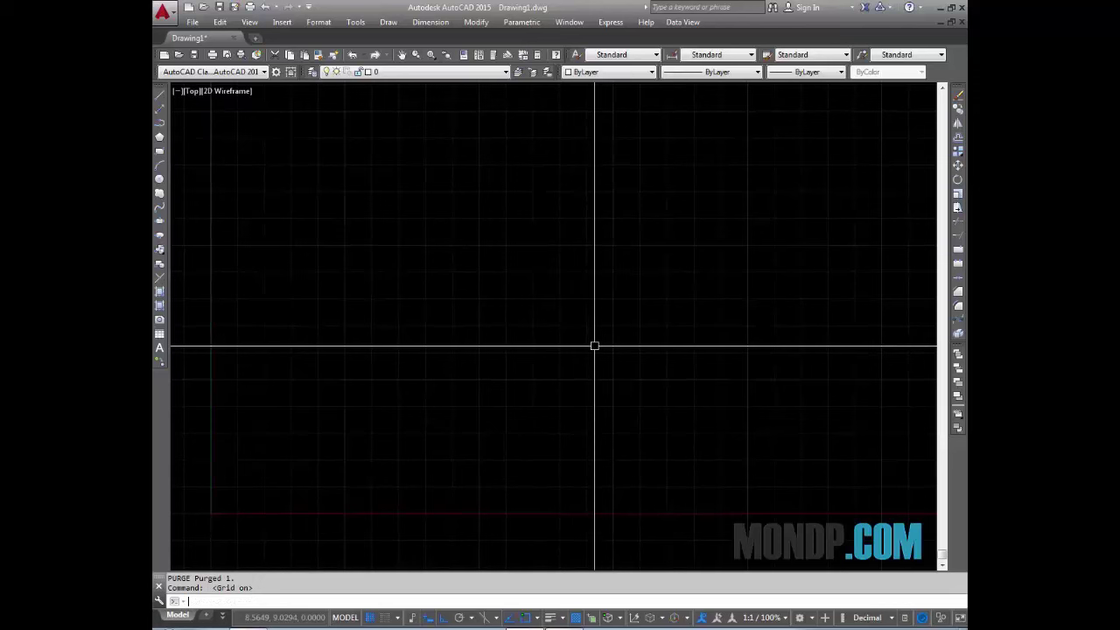
type("U")
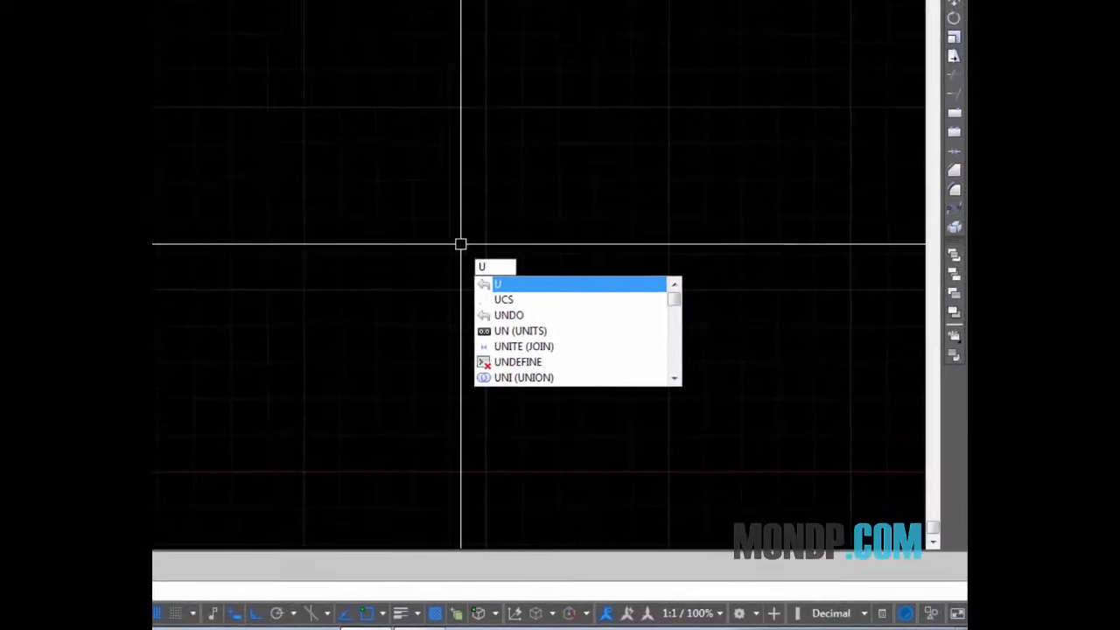
type("N")
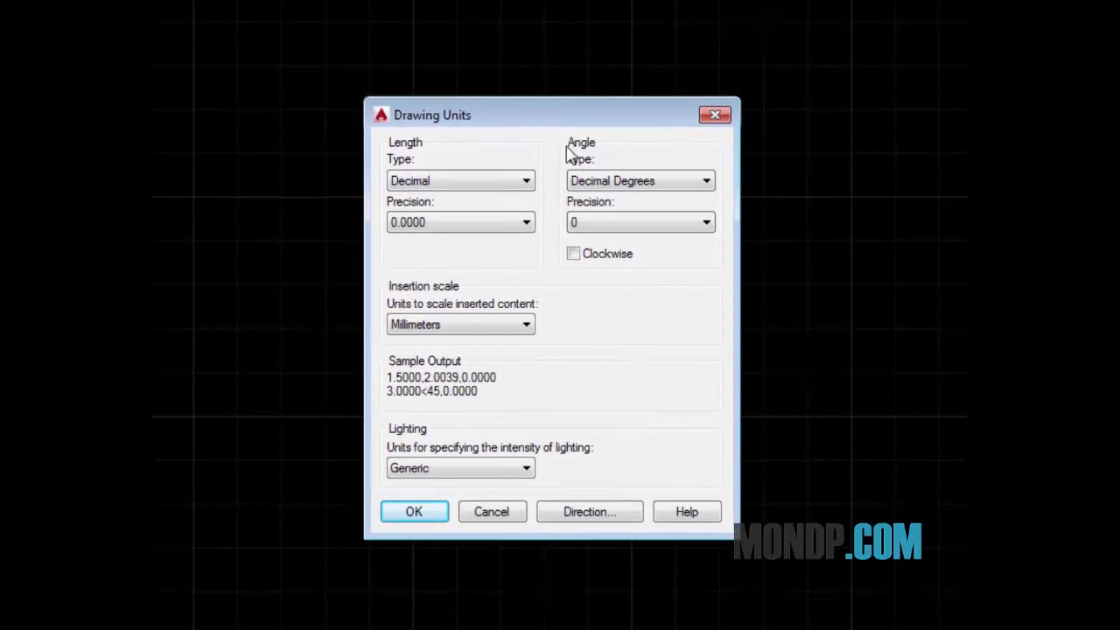
left_click(482, 185)
left_click(482, 187)
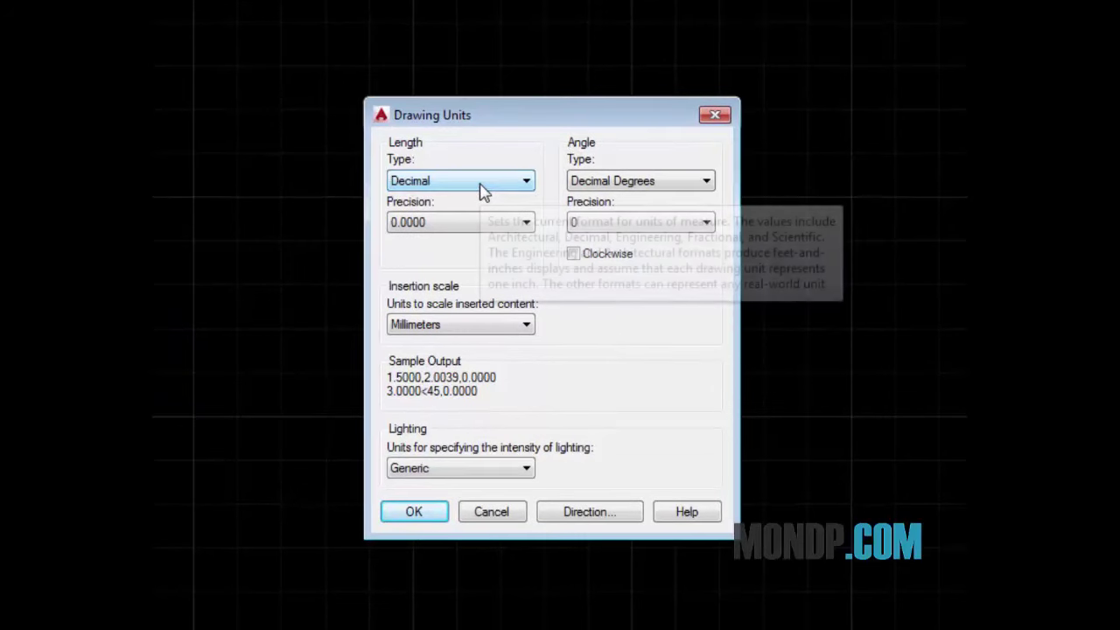
left_click(482, 188)
left_click(598, 191)
left_click(656, 178)
left_click(656, 177)
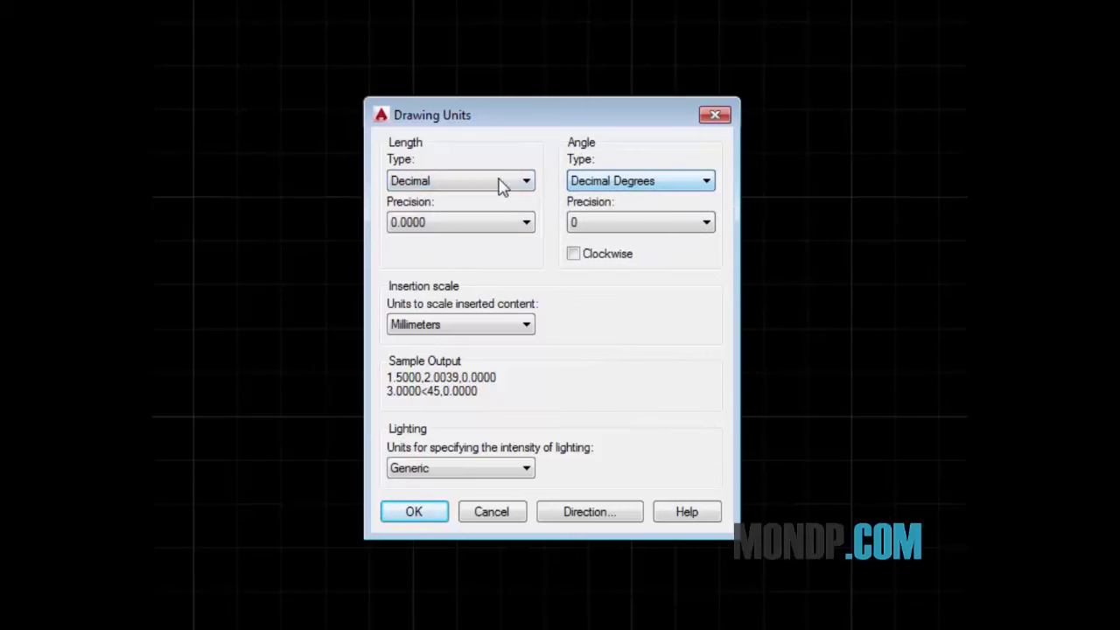
left_click(501, 187)
left_click(494, 183)
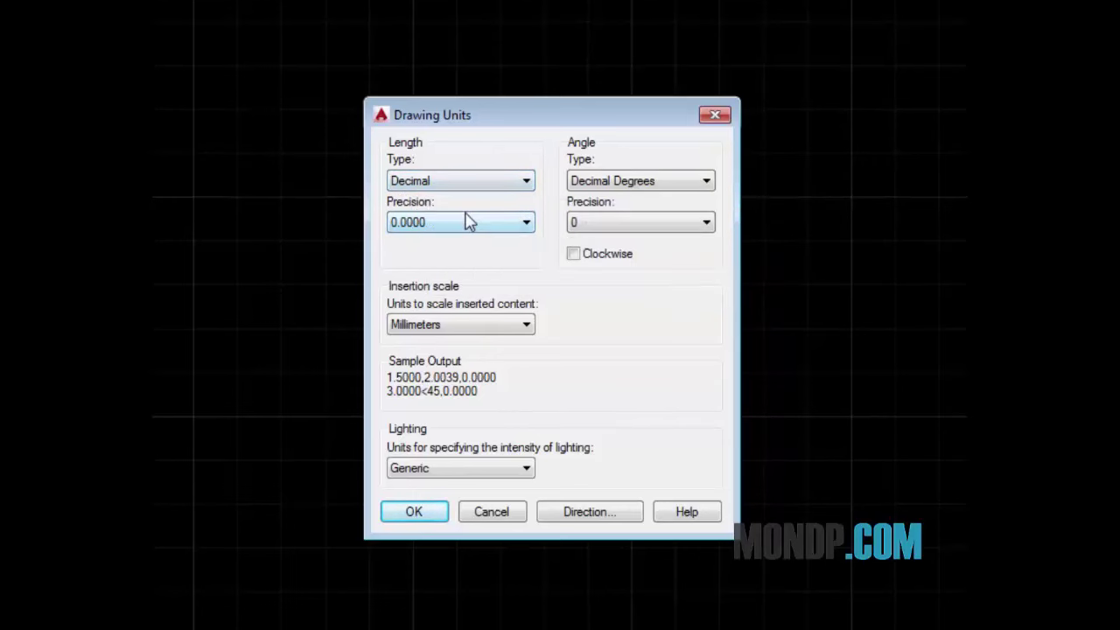
left_click(452, 183)
left_click(453, 183)
left_click(490, 185)
left_click(490, 188)
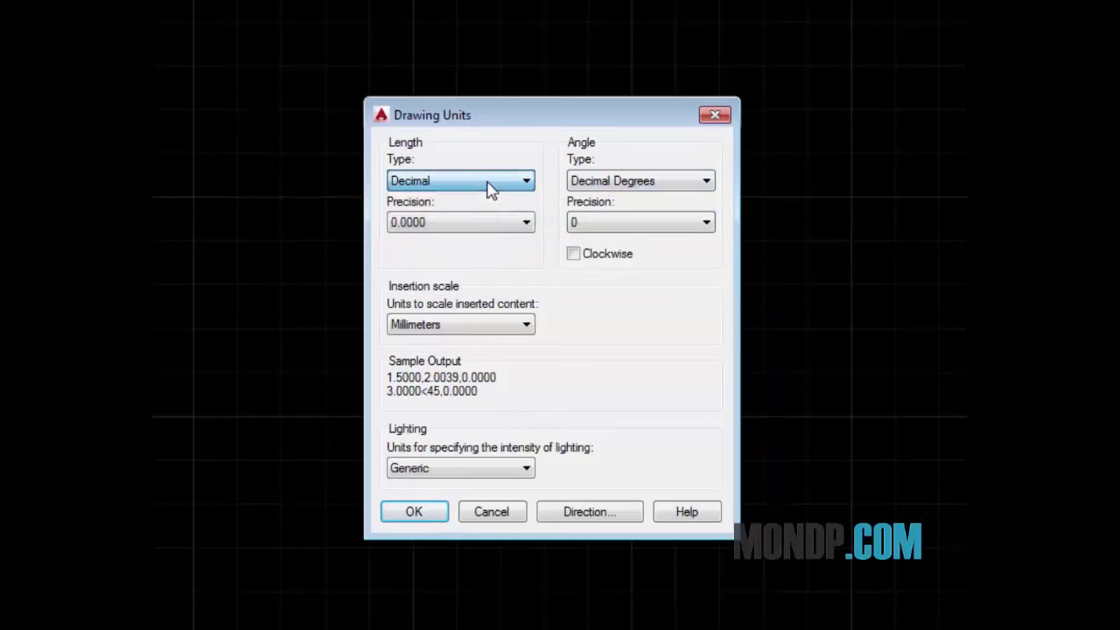
left_click(612, 180)
left_click(612, 182)
Keep precision 0.0000, insertion scale Millimeters and lighting Generic, then accept the units.
left_click(464, 225)
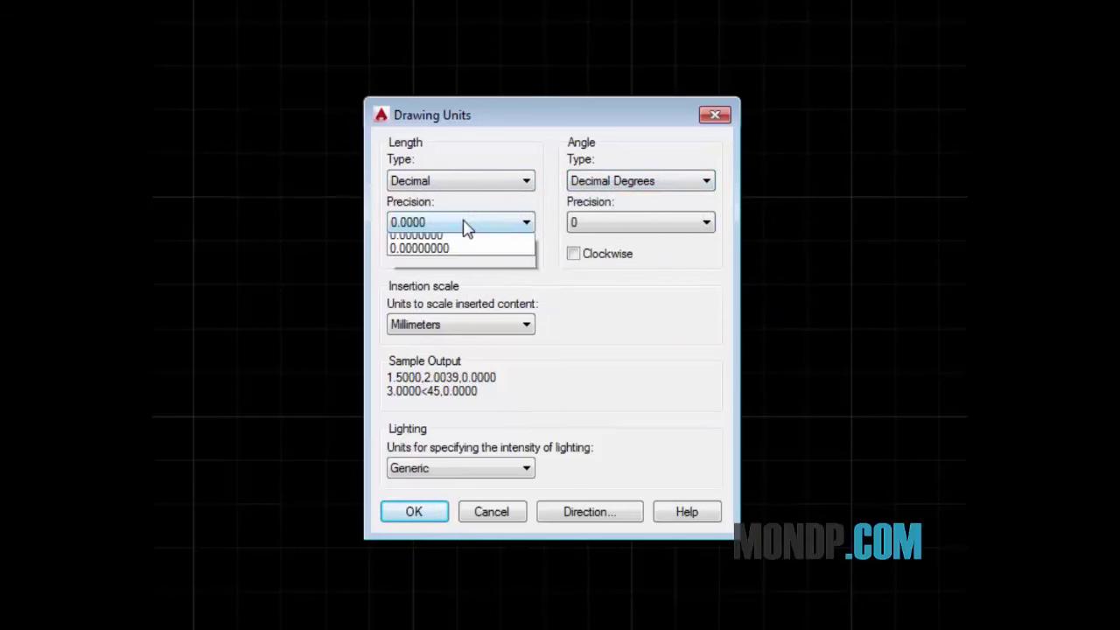
left_click(466, 227)
left_click(464, 222)
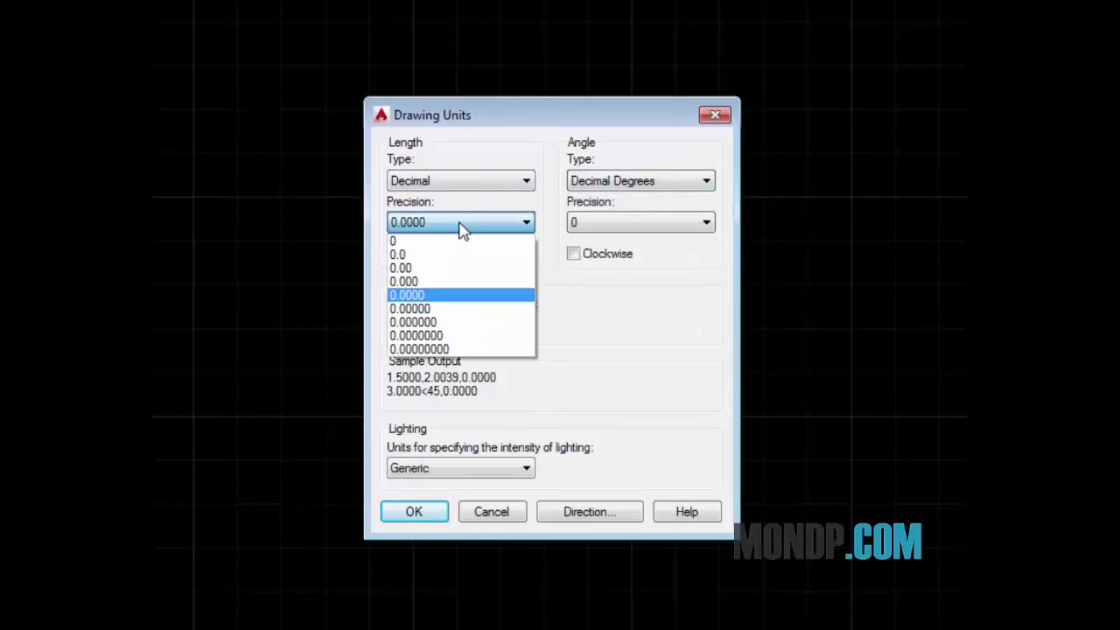
left_click(440, 296)
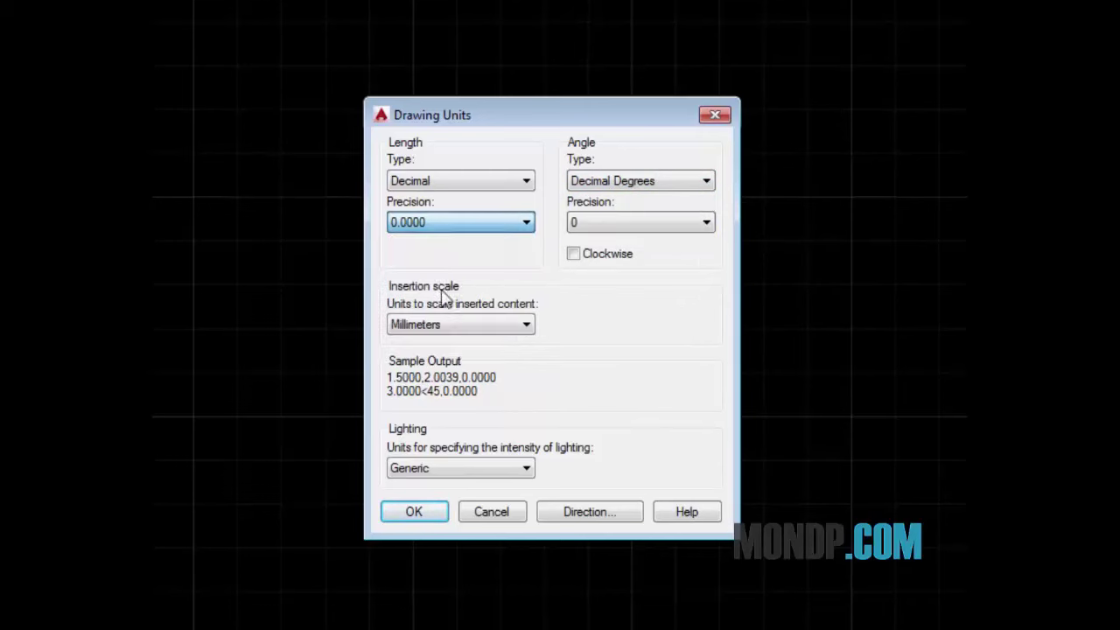
left_click(488, 338)
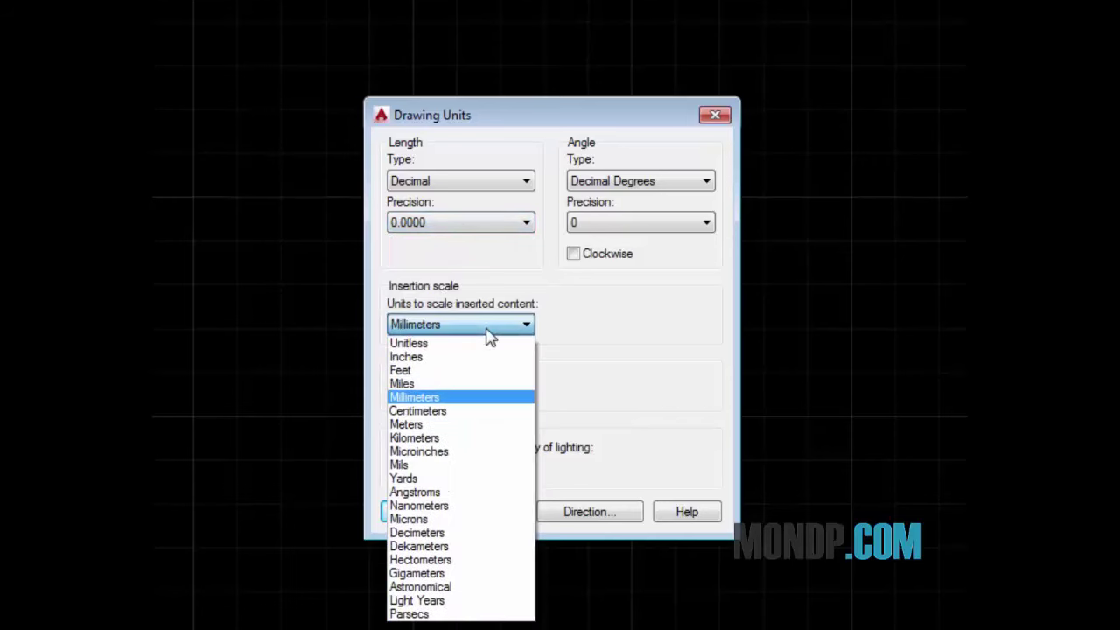
left_click(460, 399)
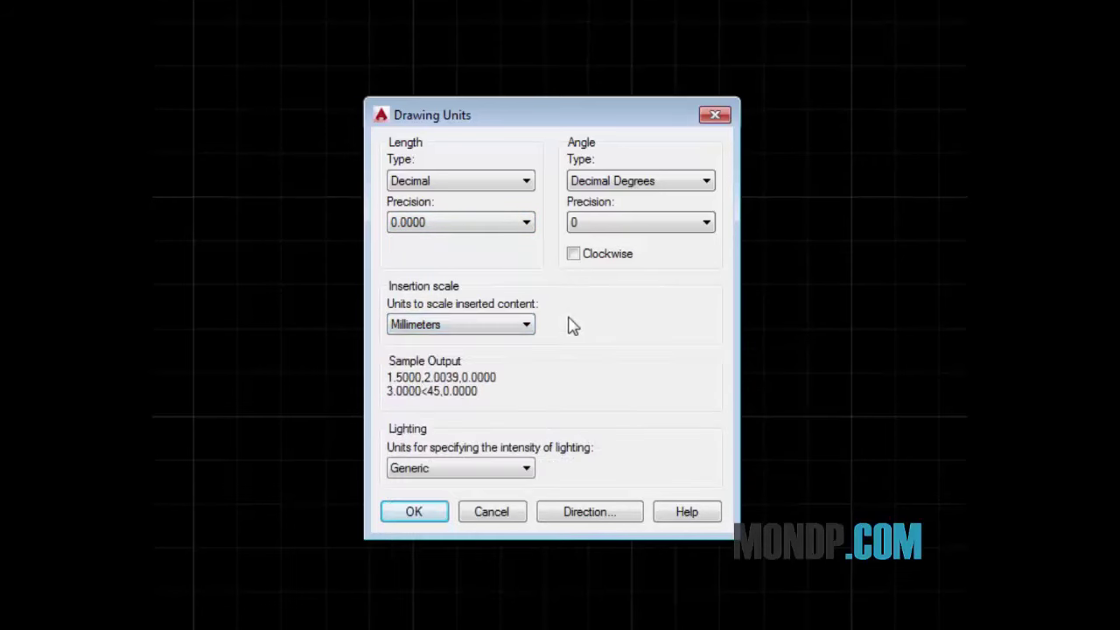
left_click(466, 330)
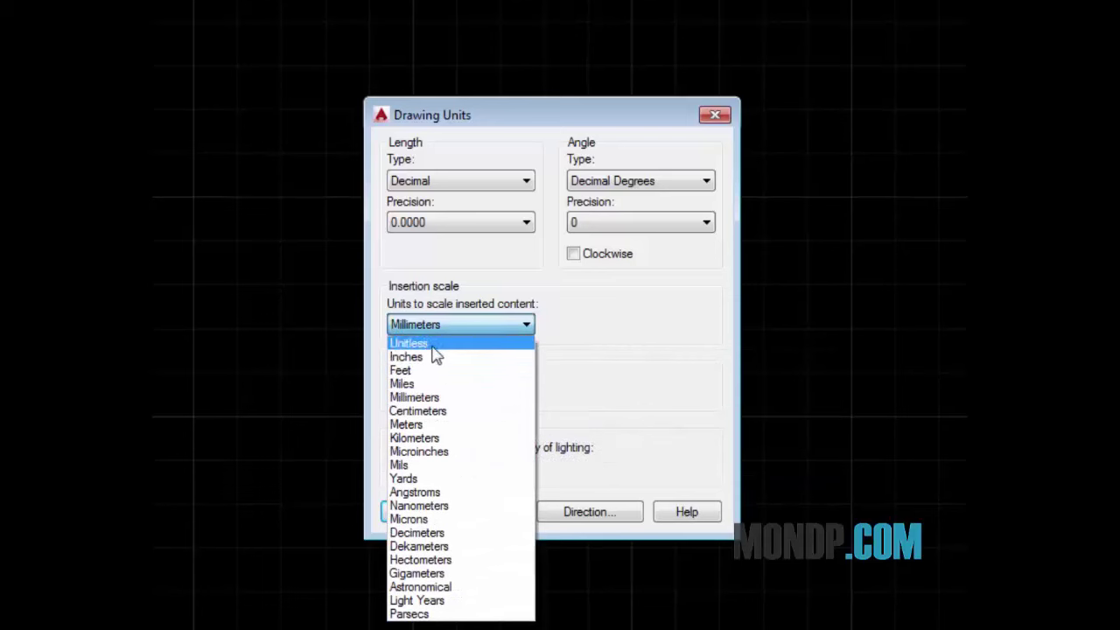
left_click(441, 395)
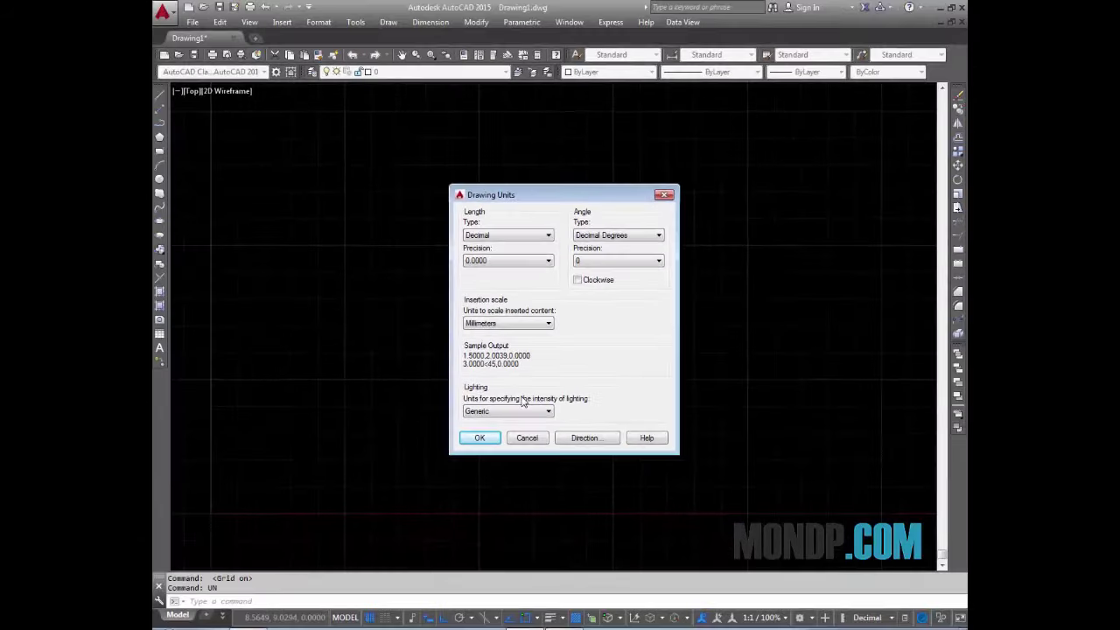
left_click(507, 411)
left_click(503, 424)
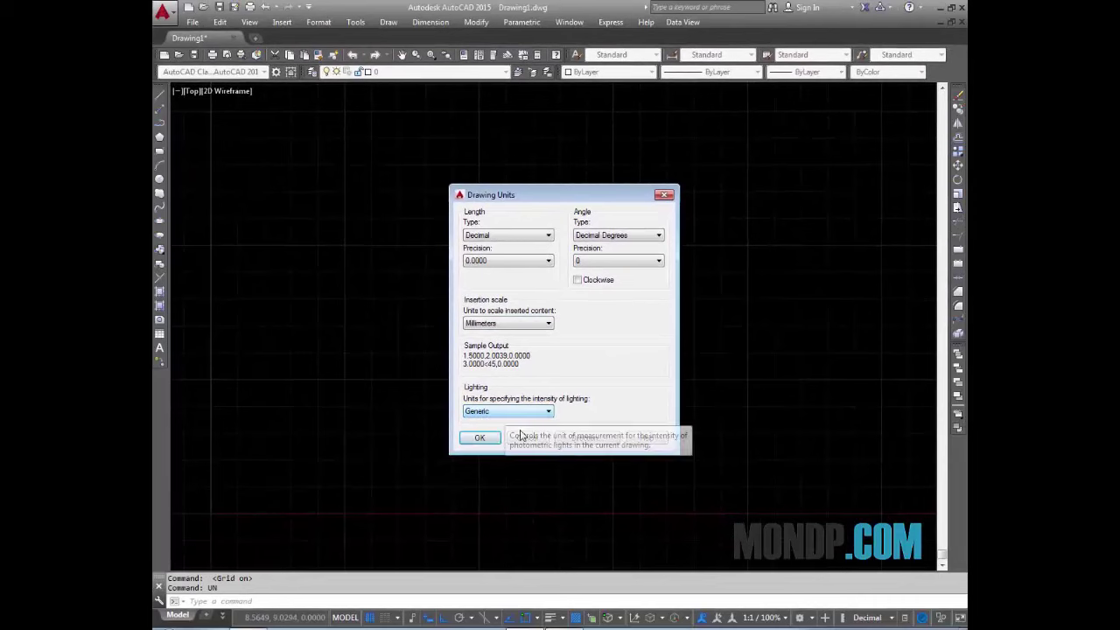
left_click(479, 437)
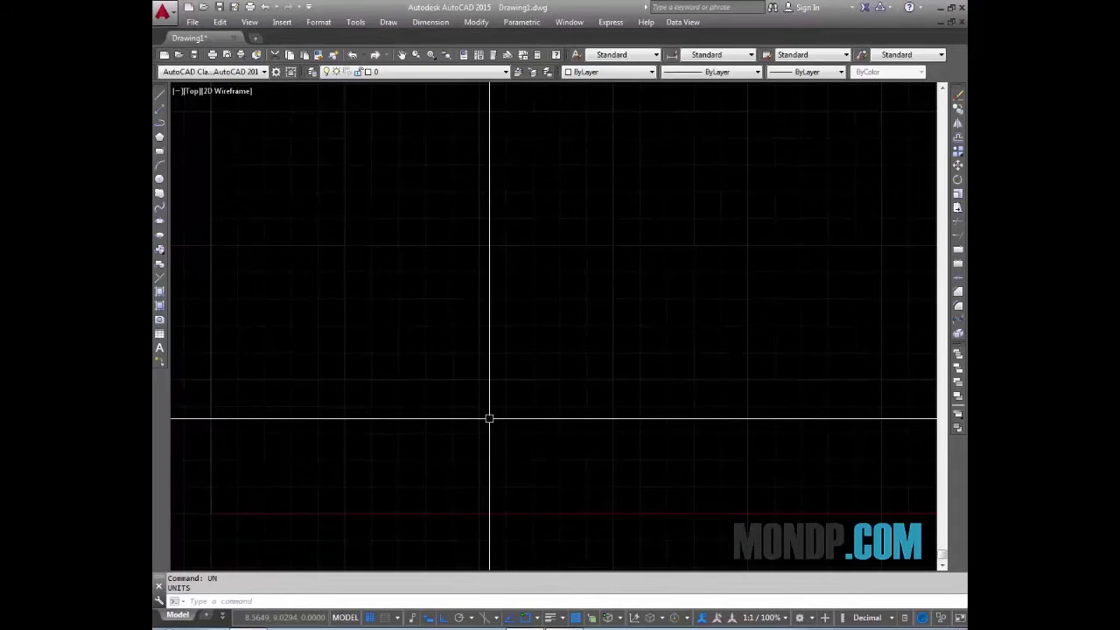
Show the Options Open and Save page, currently saving as AutoCAD 2013 Drawing.
middle_click_drag(497, 366, 501, 366)
scroll(516, 385, "down", 2)
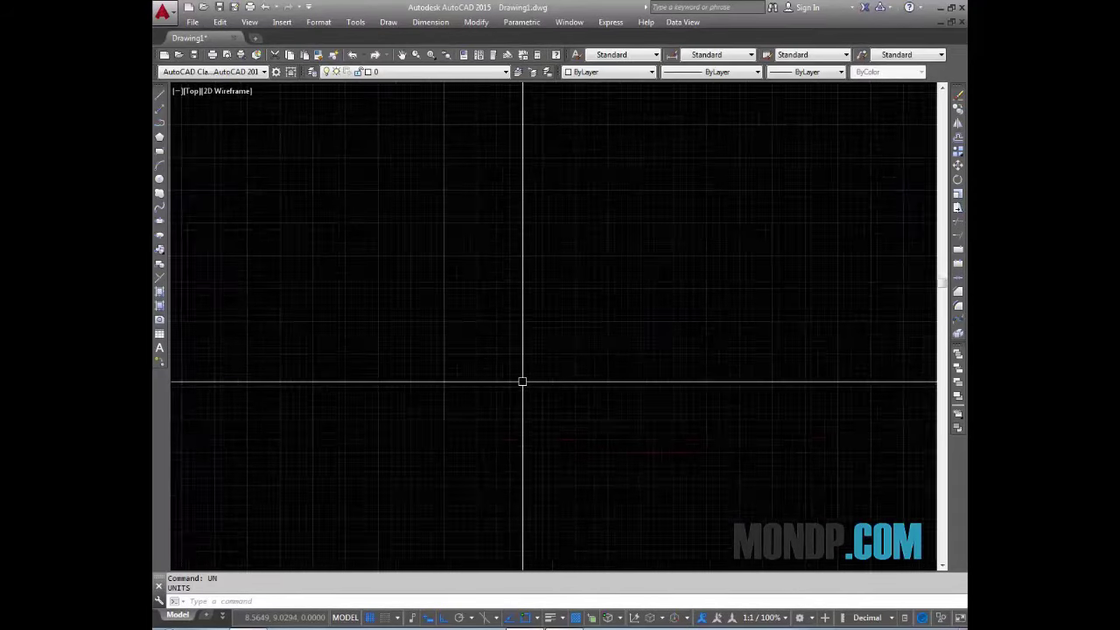
scroll(522, 382, "up", 2)
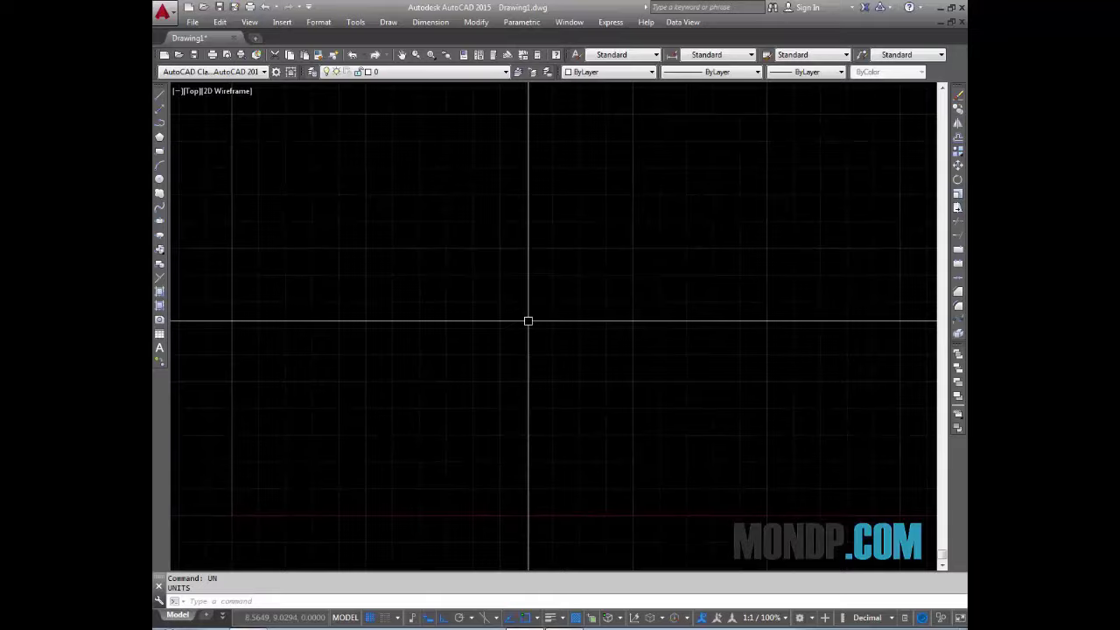
type("OP")
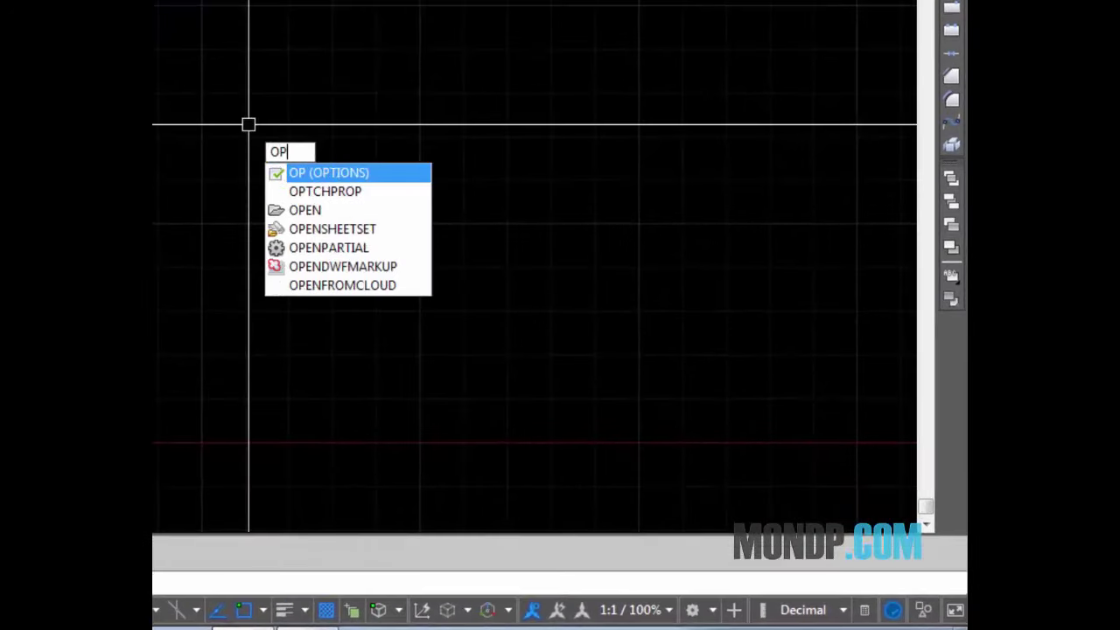
key("Return")
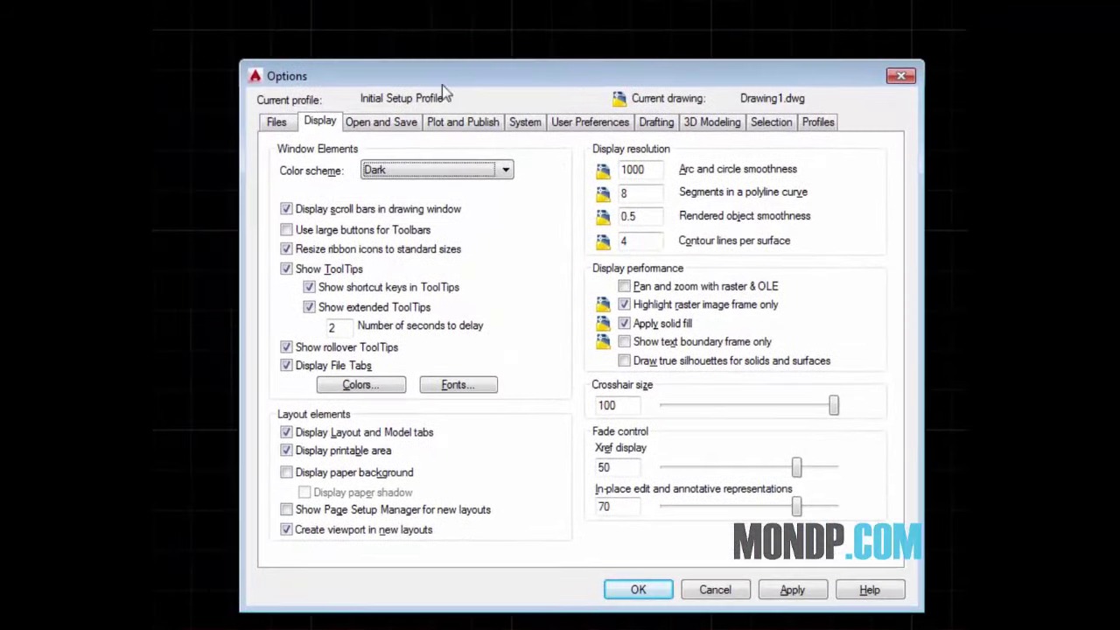
left_click_drag(737, 78, 733, 85)
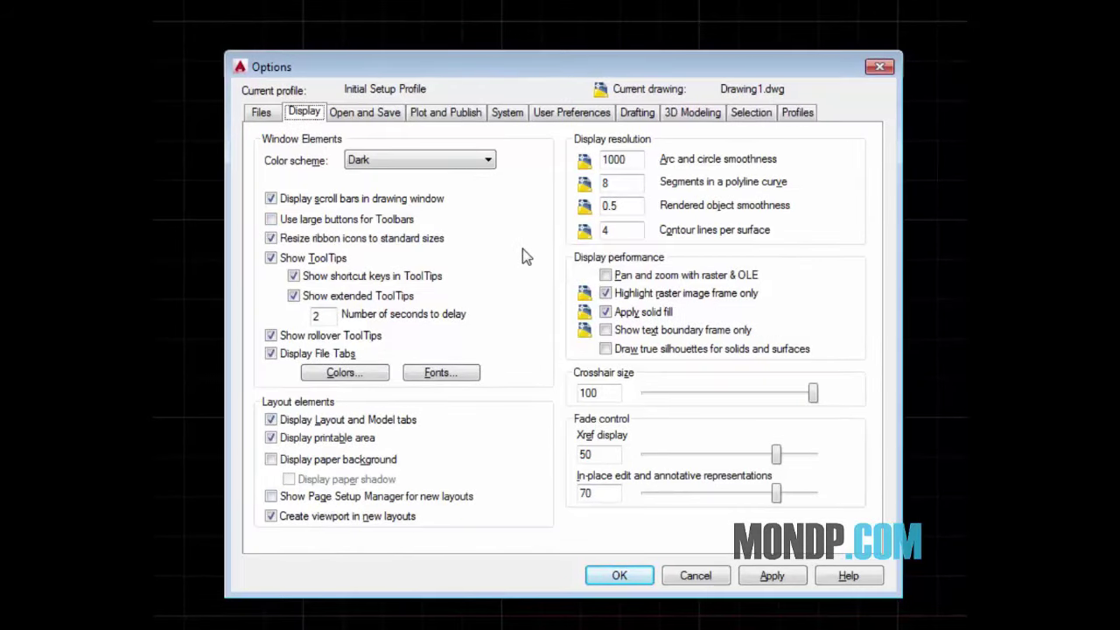
left_click(365, 117)
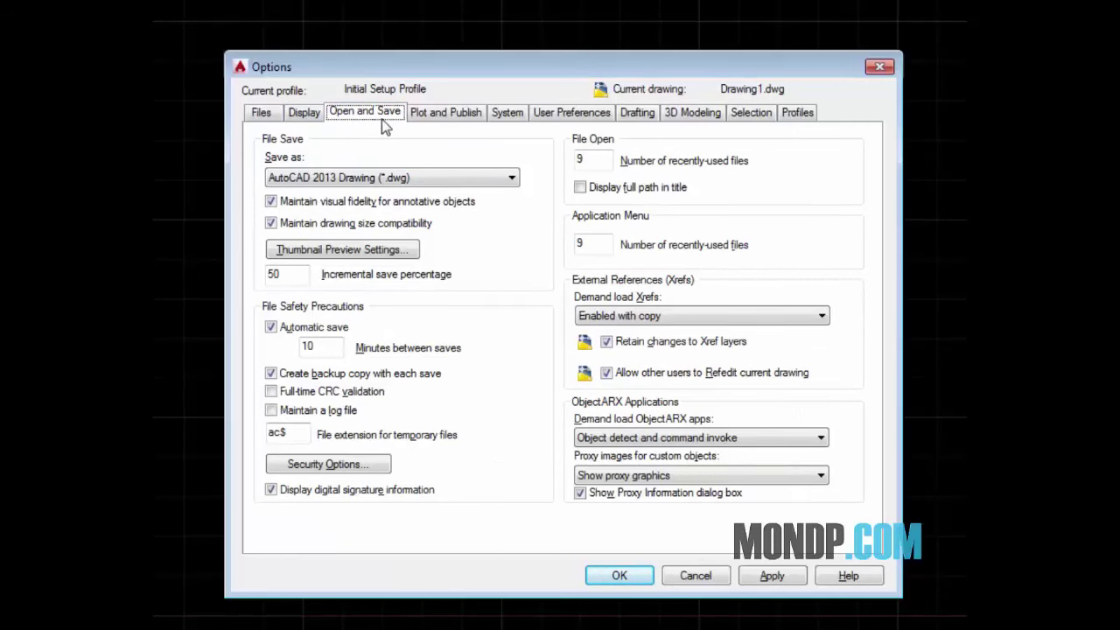
Change Save as to AutoCAD 2007/LT2007 Drawing (*.dwg), then view the Plot and Publish page.
left_click(391, 178)
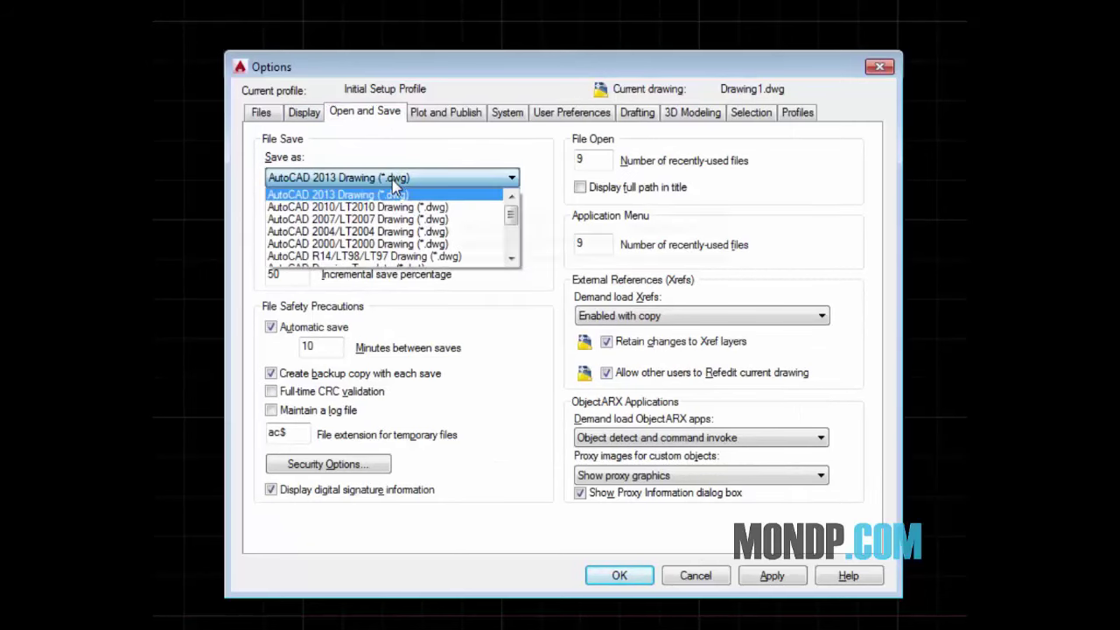
left_click(391, 179)
left_click(392, 180)
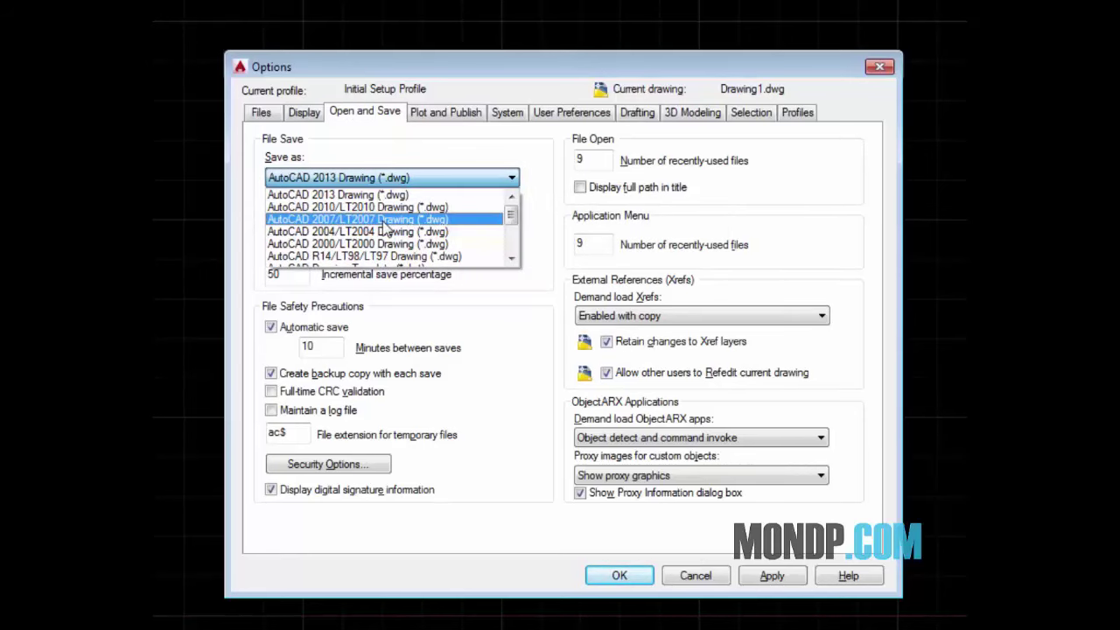
left_click(385, 219)
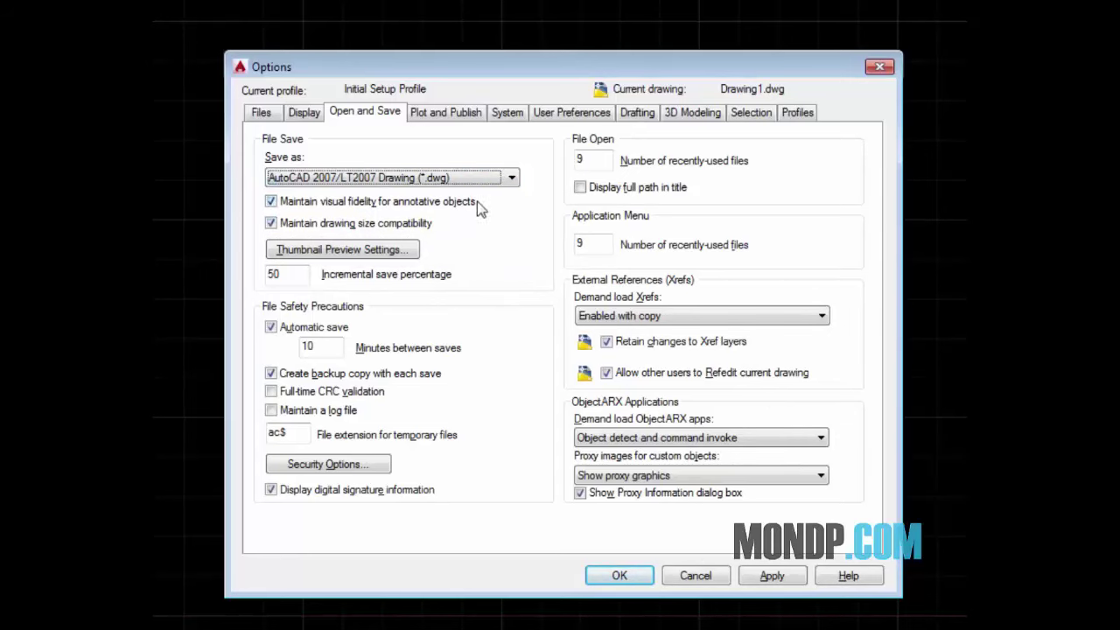
left_click(447, 115)
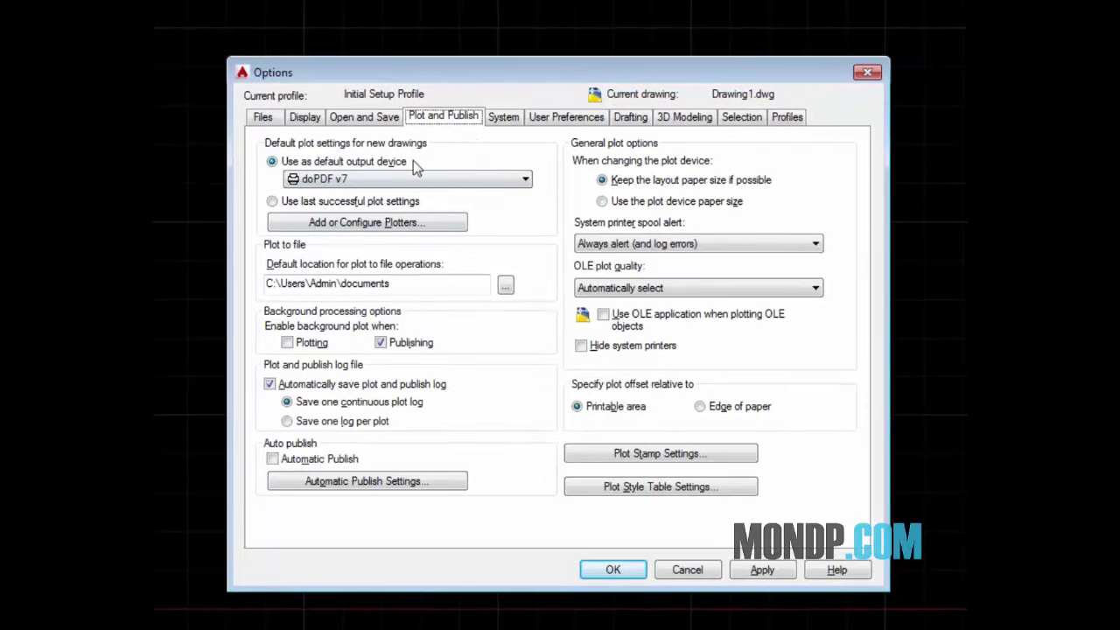
Browse the Open and Save and System pages, ending on User Preferences.
left_click(363, 117)
left_click(501, 118)
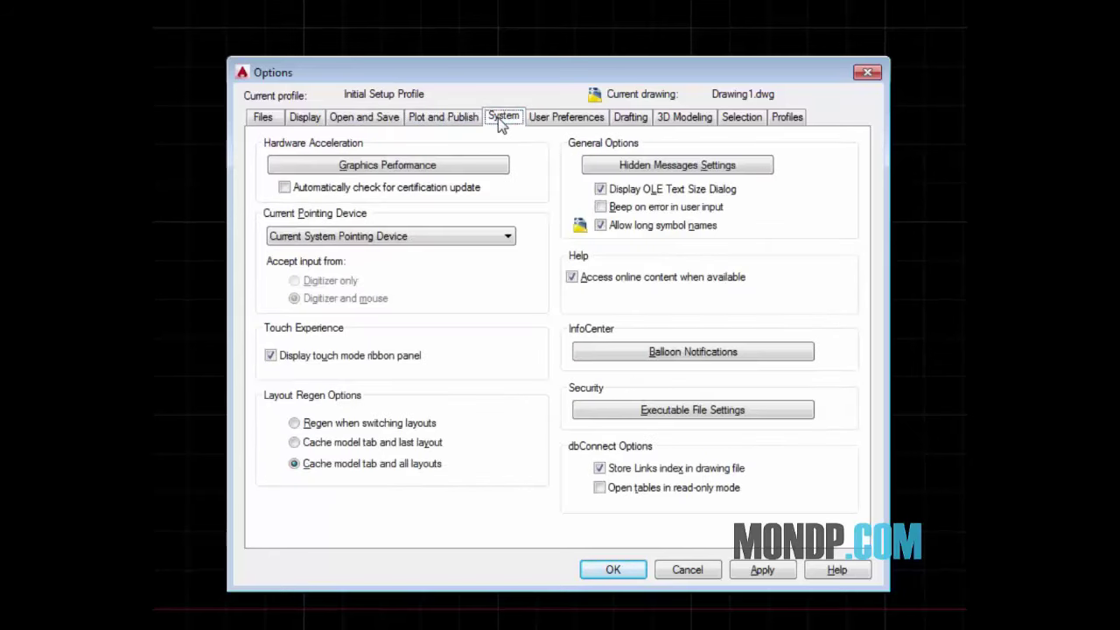
left_click(567, 120)
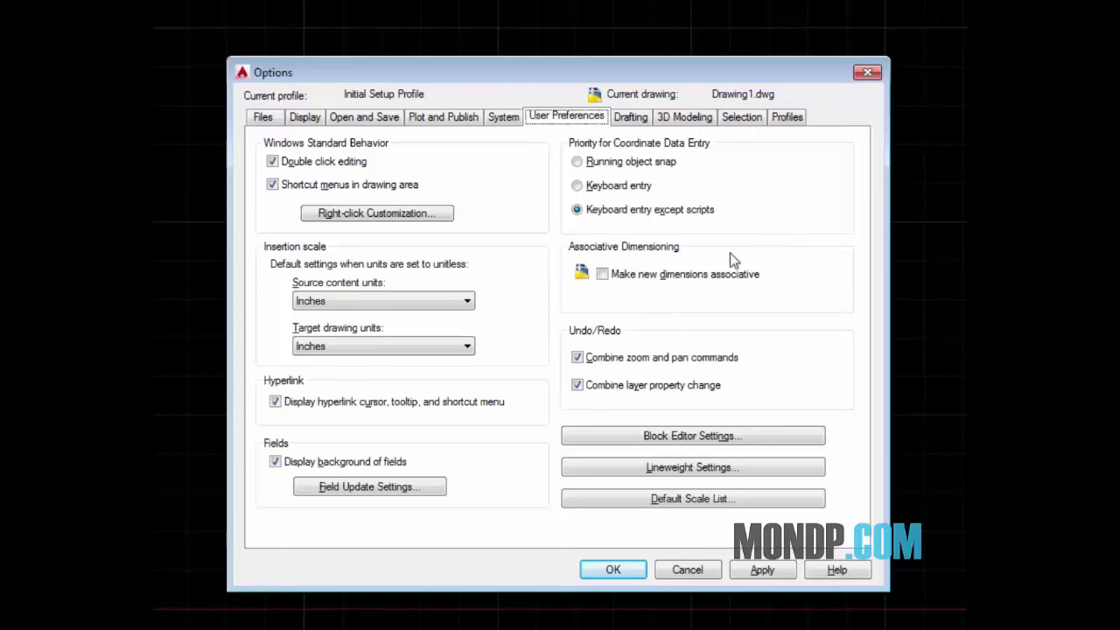
mouse_move(665, 278)
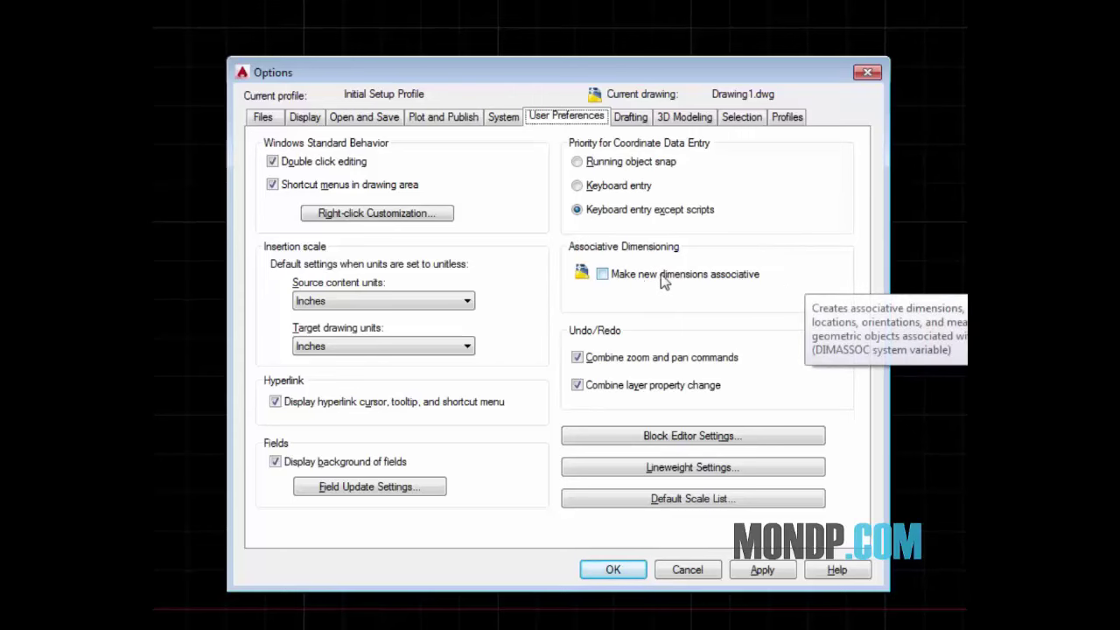
On Drafting, adjust the AutoSnap marker and shrink the aperture, then view 3D Modeling and Selection.
left_click(624, 121)
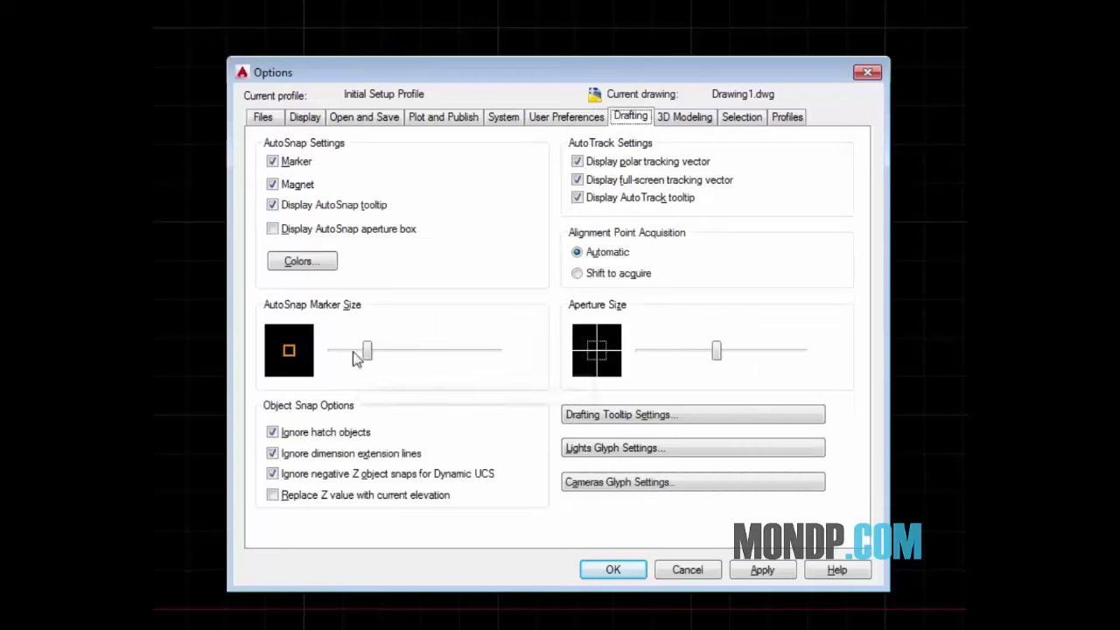
left_click_drag(367, 352, 367, 363)
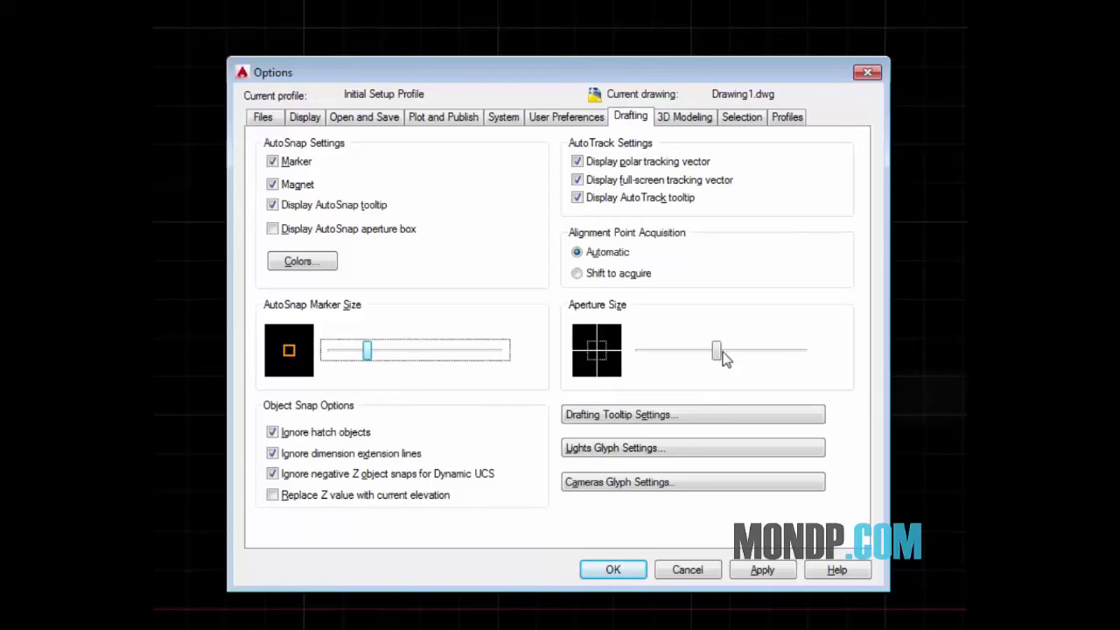
mouse_move(716, 353)
left_mouse_down()
mouse_move(699, 363)
mouse_move(717, 363)
left_mouse_up()
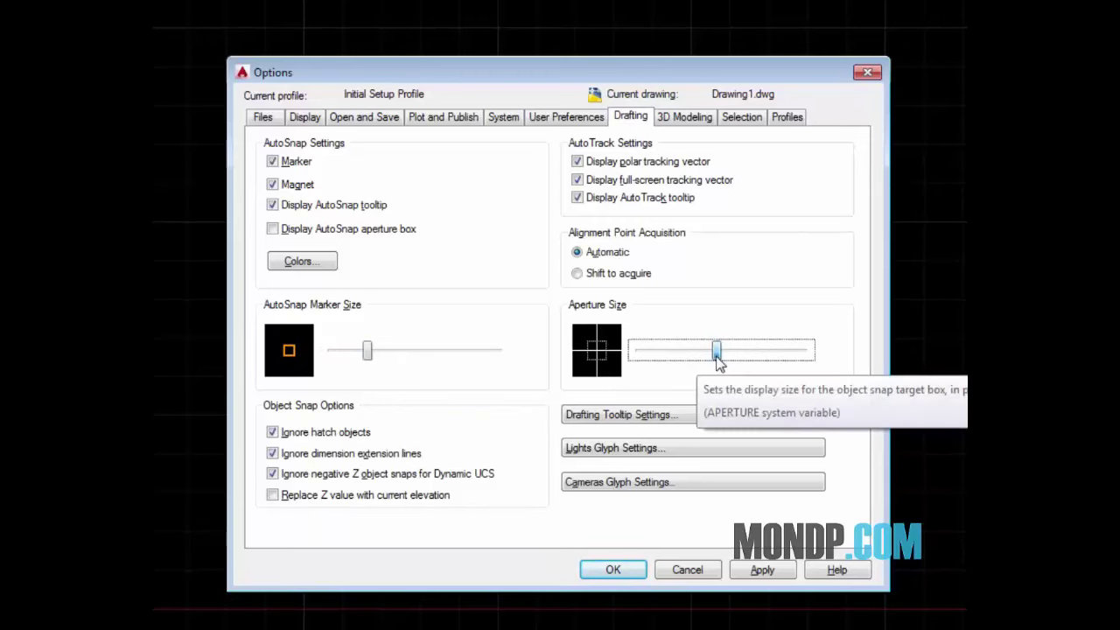
left_click(679, 122)
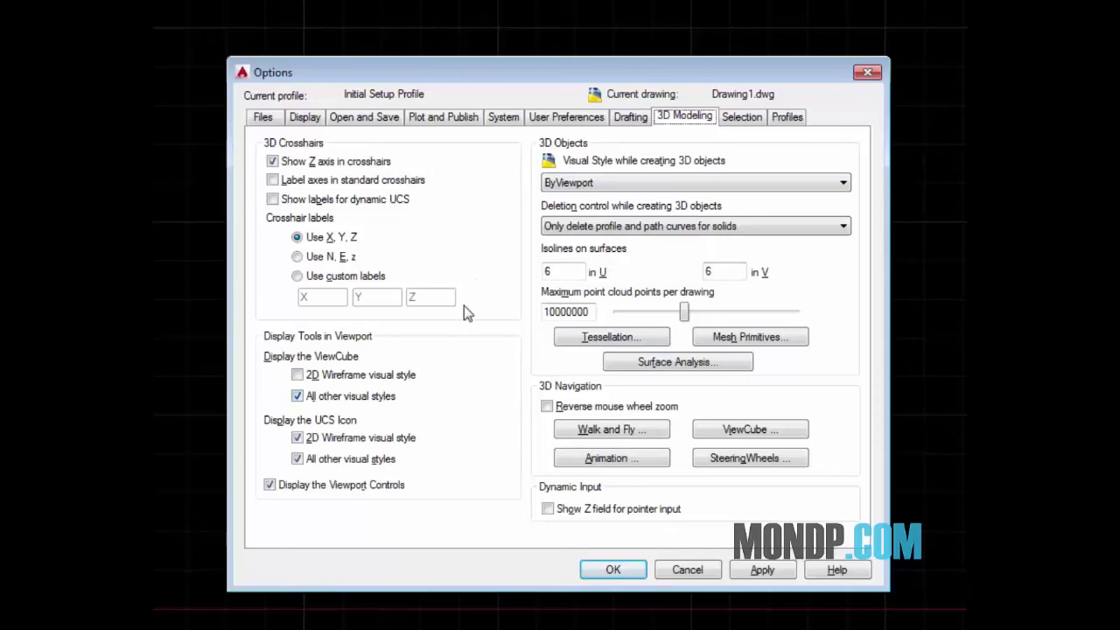
left_click(742, 117)
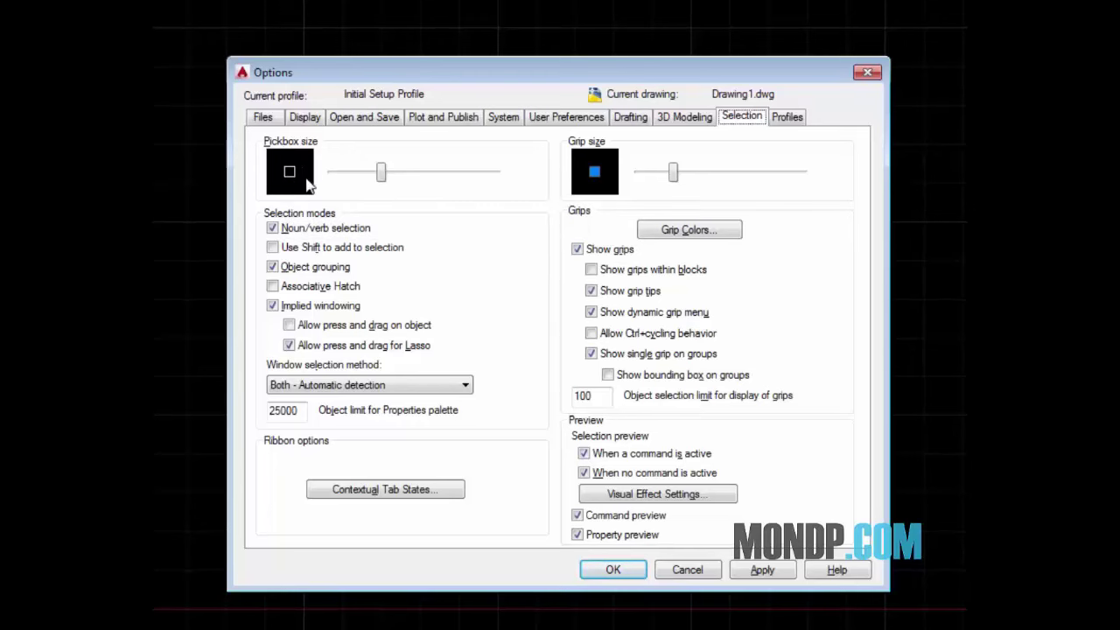
Enlarge the pickbox size slightly and confirm Options with OK.
mouse_move(381, 173)
left_mouse_down()
mouse_move(392, 175)
mouse_move(386, 183)
mouse_move(420, 179)
mouse_move(387, 181)
left_mouse_up()
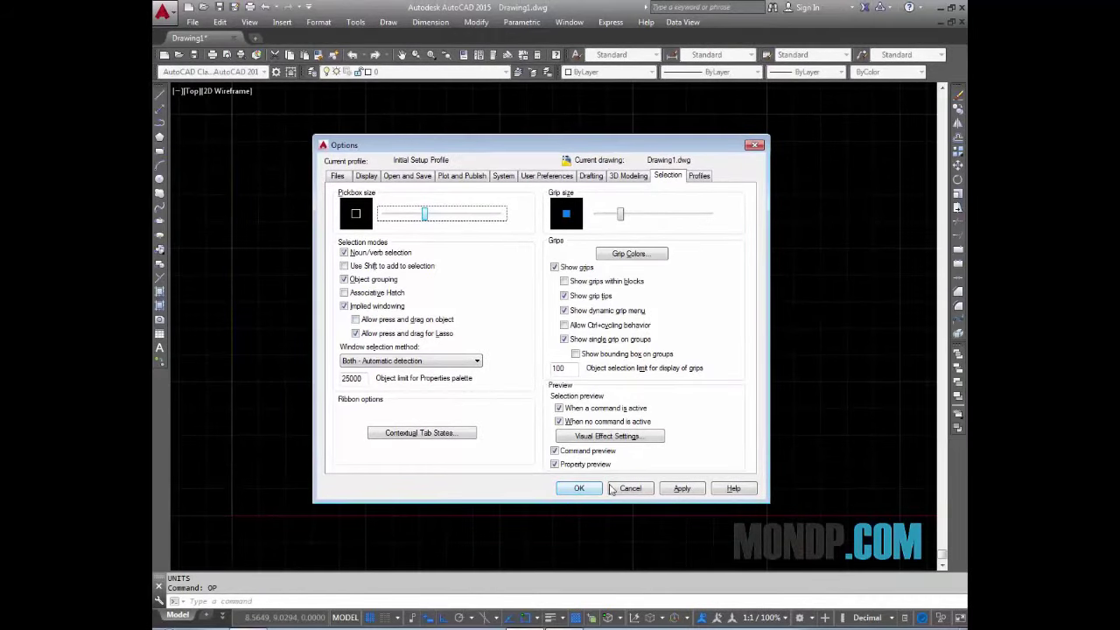
left_click(594, 490)
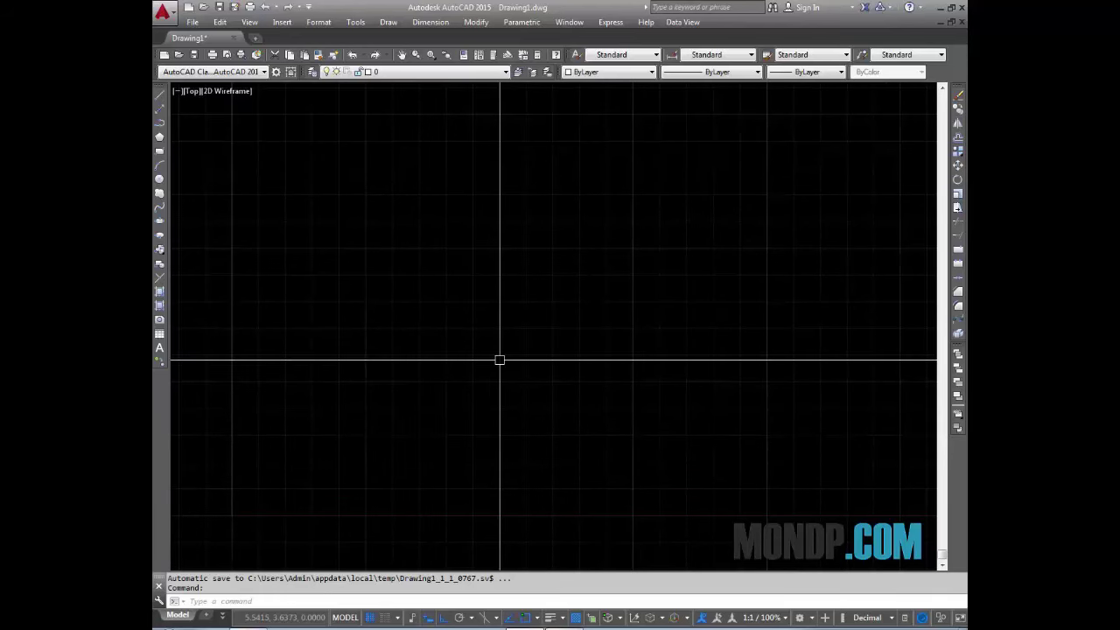
Open Drafting Settings on the Object Snap tab with the OS command.
type("od")
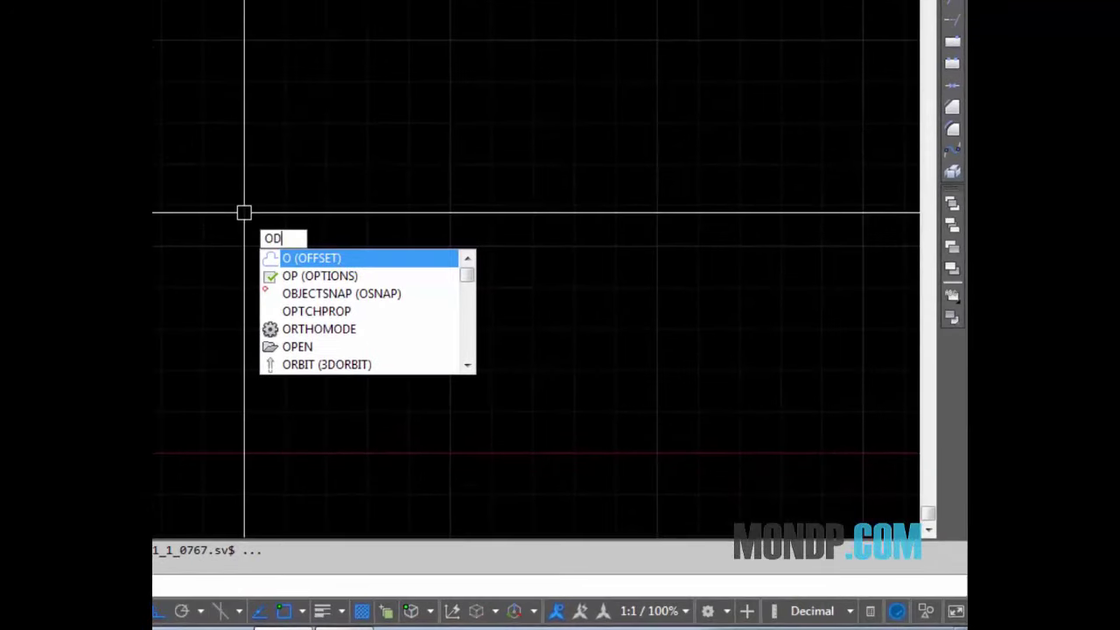
key("BackSpace")
type("s")
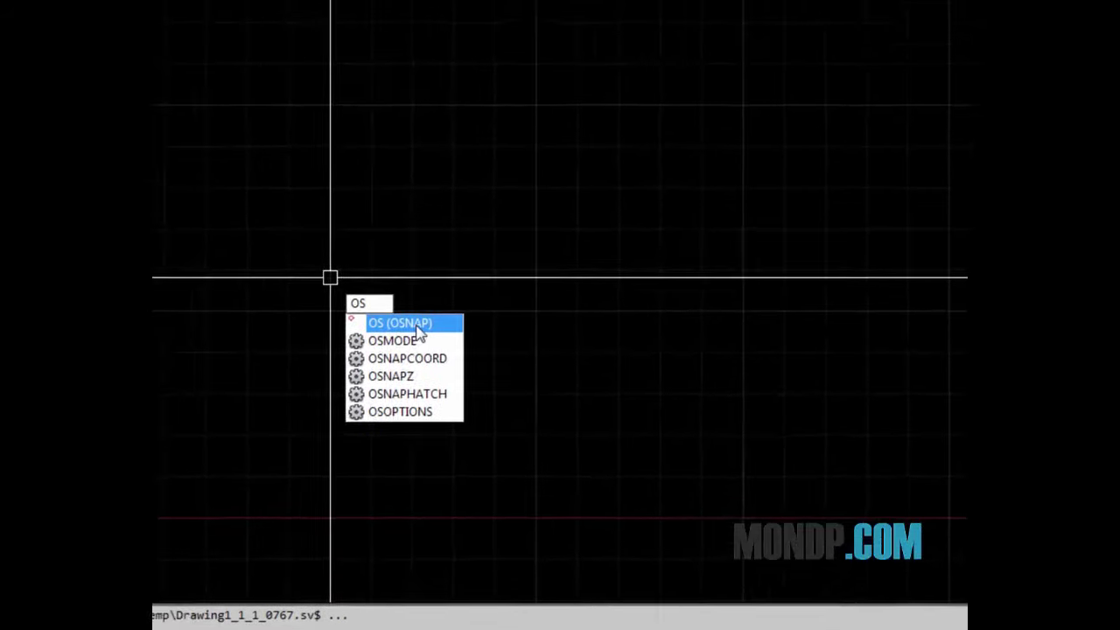
key("Return")
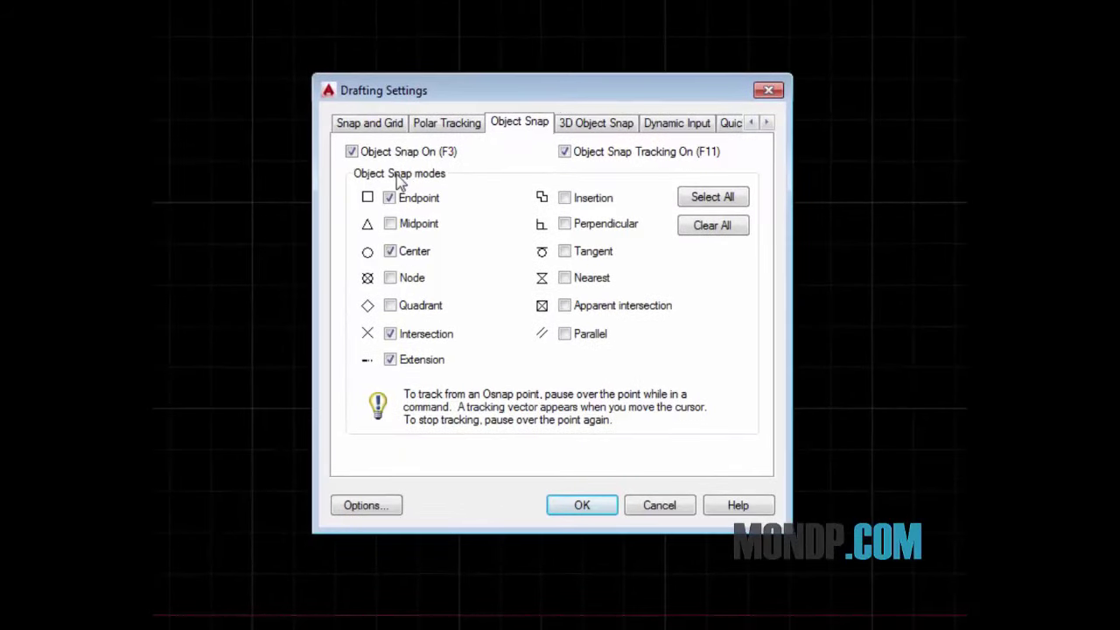
Clear all snaps, browse Snap and Grid and Polar Tracking, then enable every object snap mode.
left_click(705, 229)
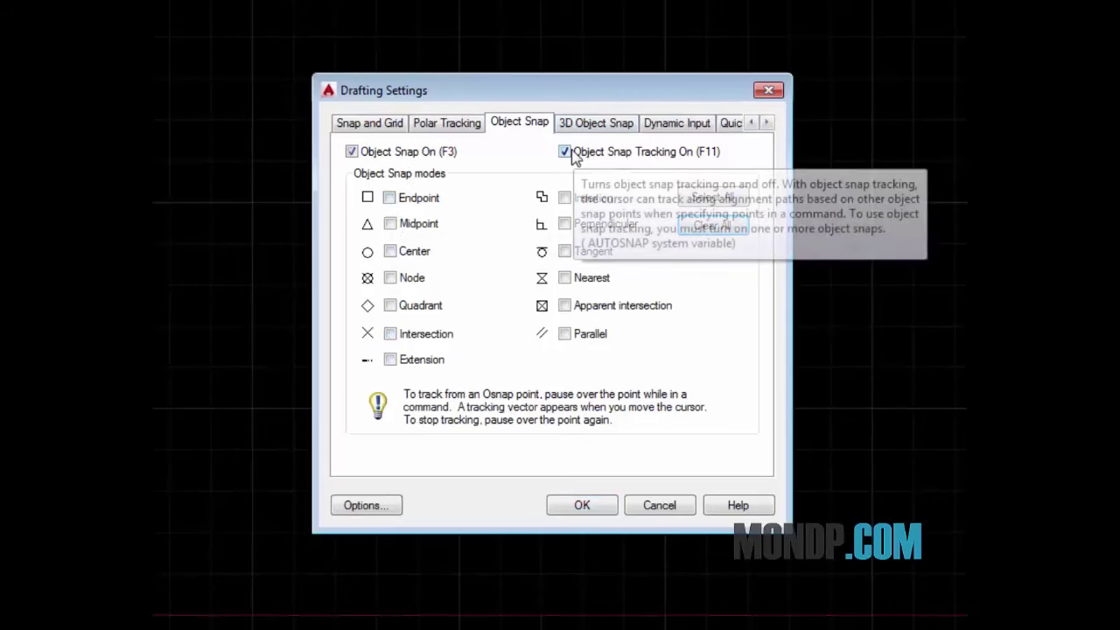
left_click_drag(528, 101, 501, 100)
left_click(363, 127)
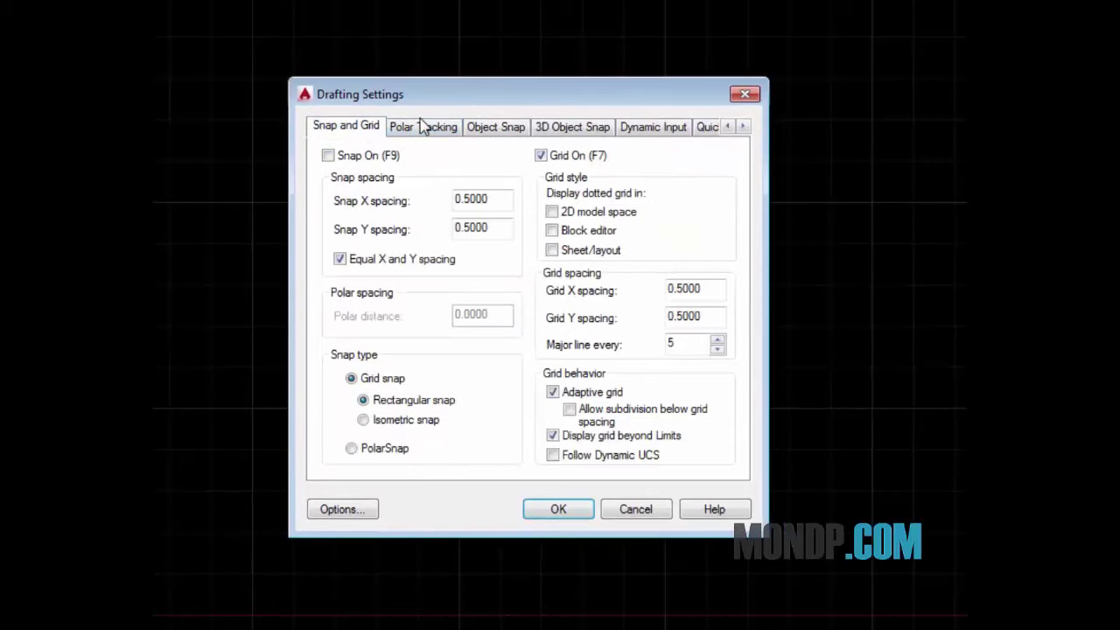
left_click(438, 129)
left_click(503, 132)
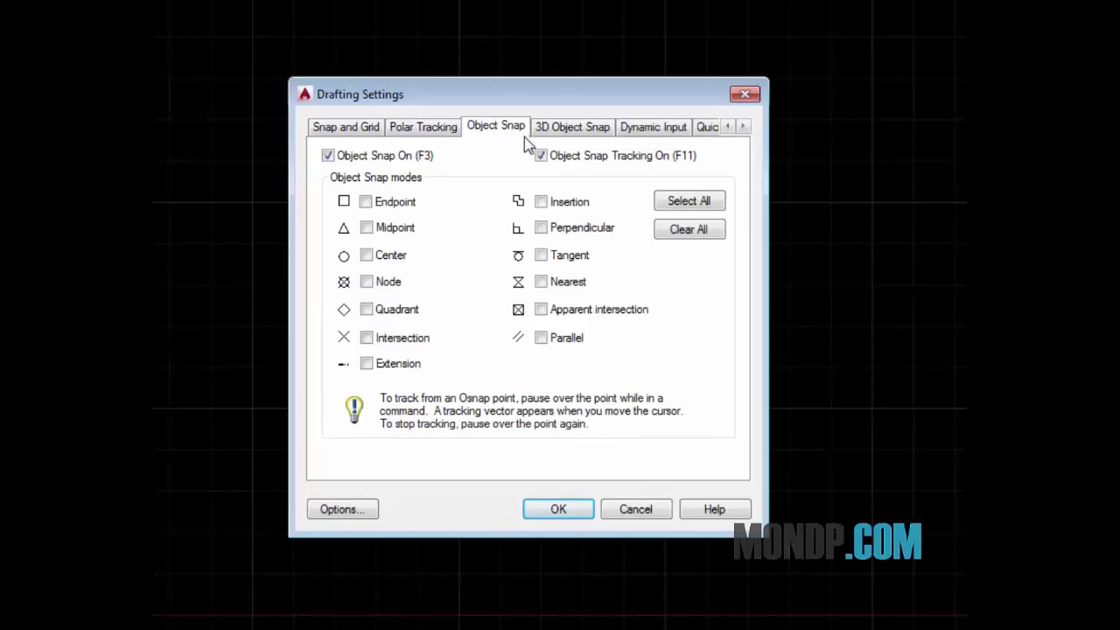
left_click_drag(496, 110, 479, 112)
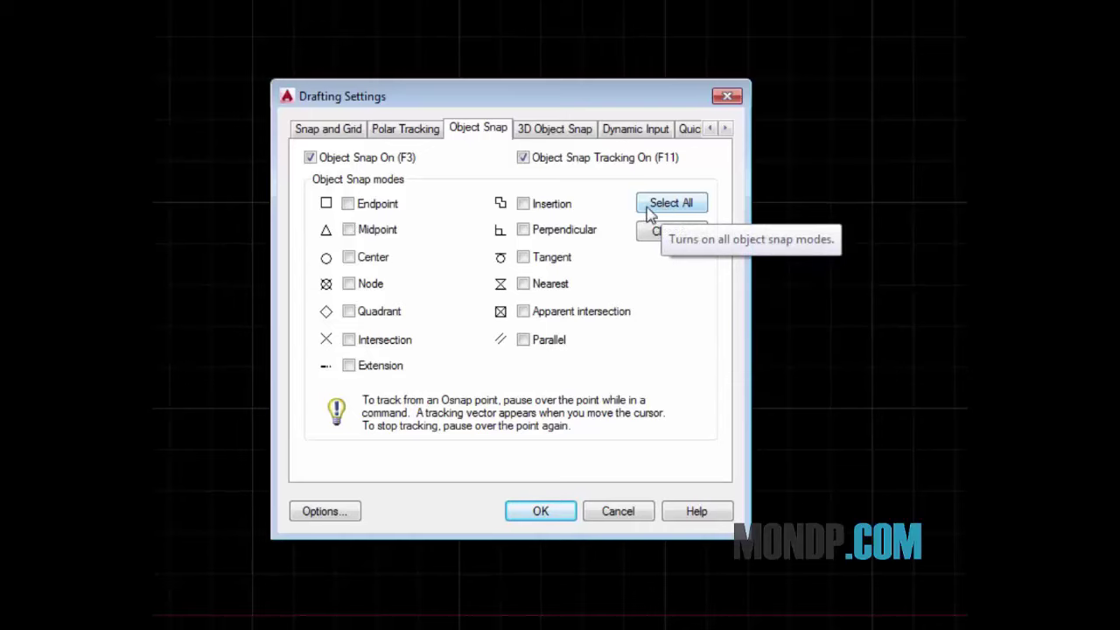
left_click_drag(385, 103, 345, 92)
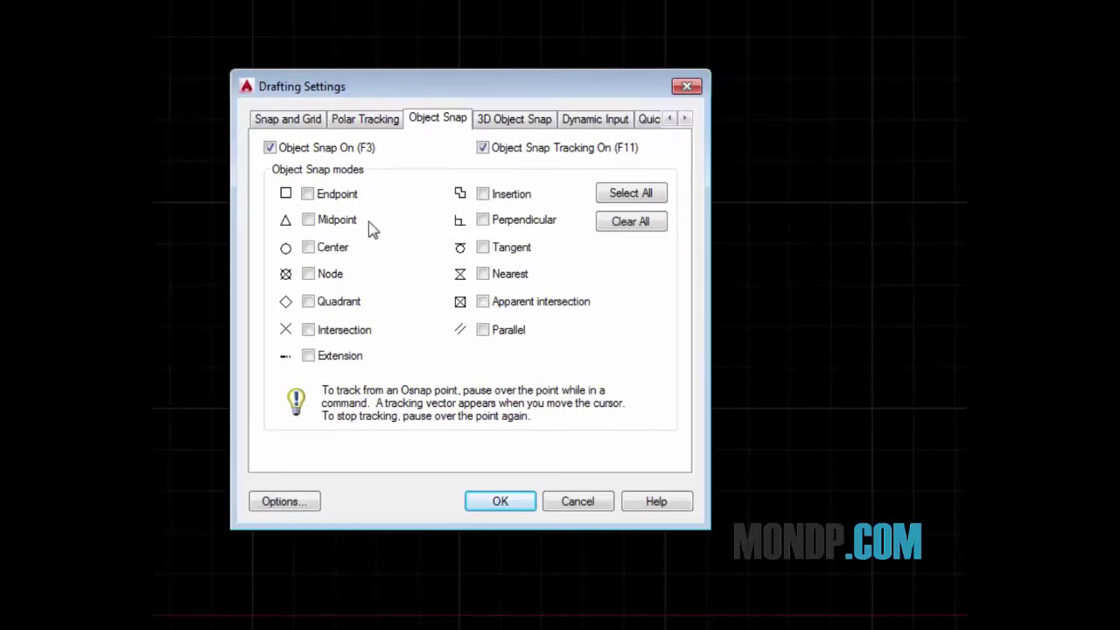
left_click(631, 192)
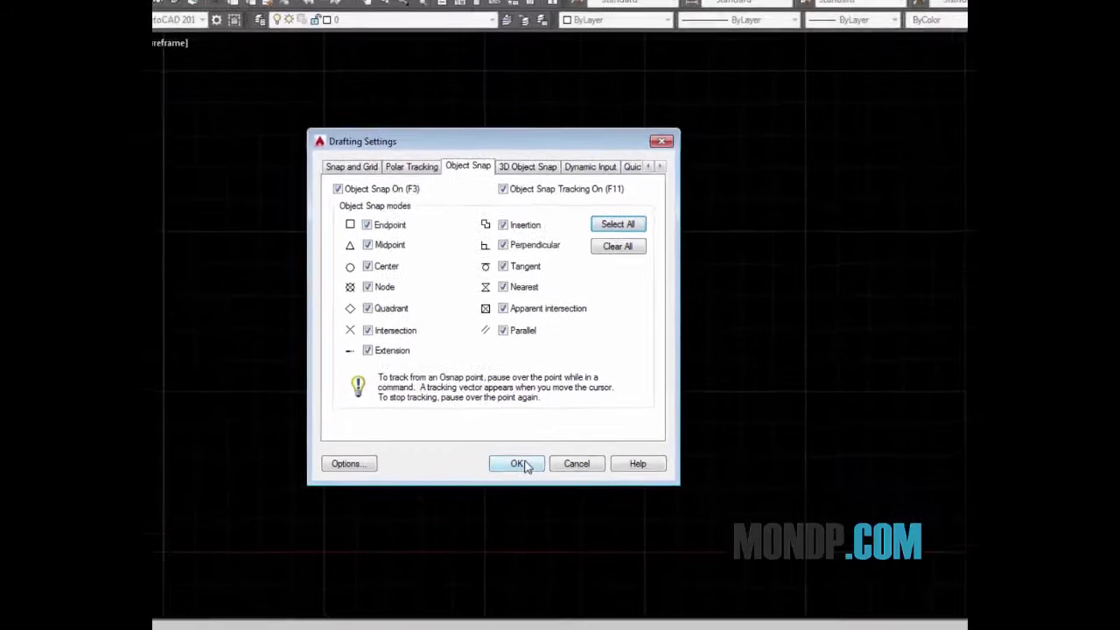
left_click(499, 501)
Draw a square with RECTANG by placing its two corners.
type("rec")
key("Return")
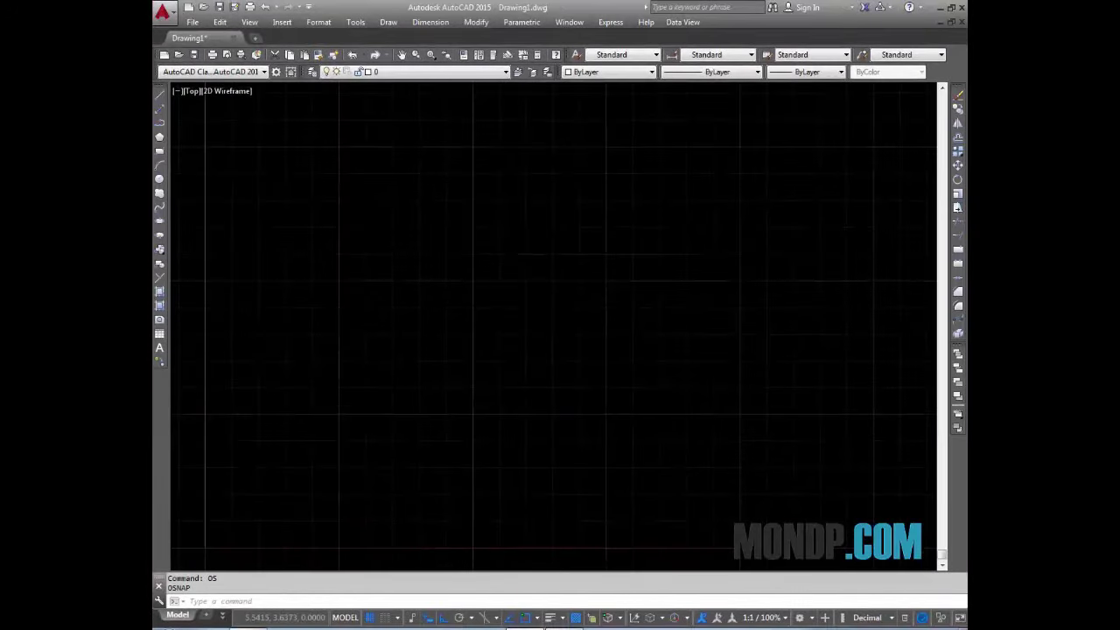
left_click(560, 237)
middle_click_drag(691, 348, 633, 360)
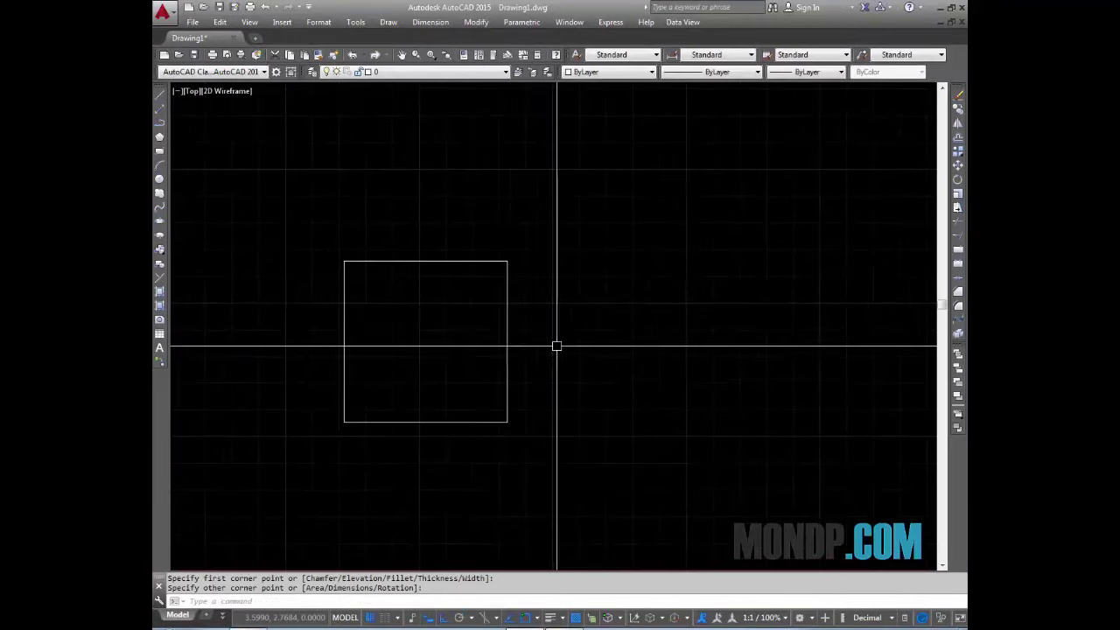
Draw a second, wide rectangle next to the square.
key("Return")
left_click(547, 303)
left_click(839, 431)
key("Escape")
middle_click_drag(669, 404, 556, 399)
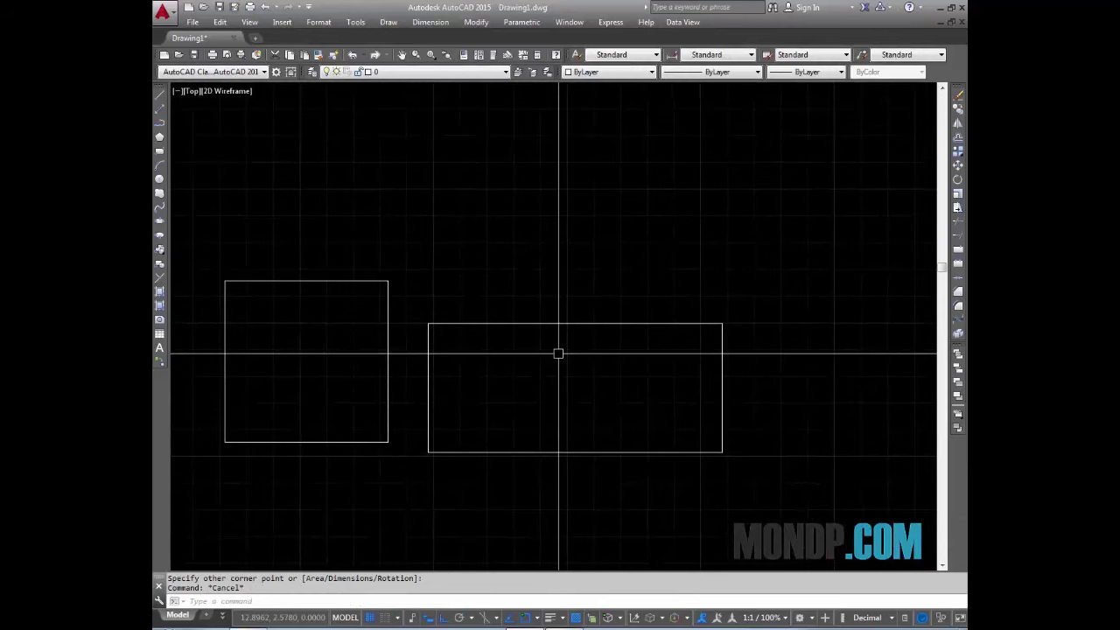
middle_click_drag(557, 352, 497, 298)
type("L")
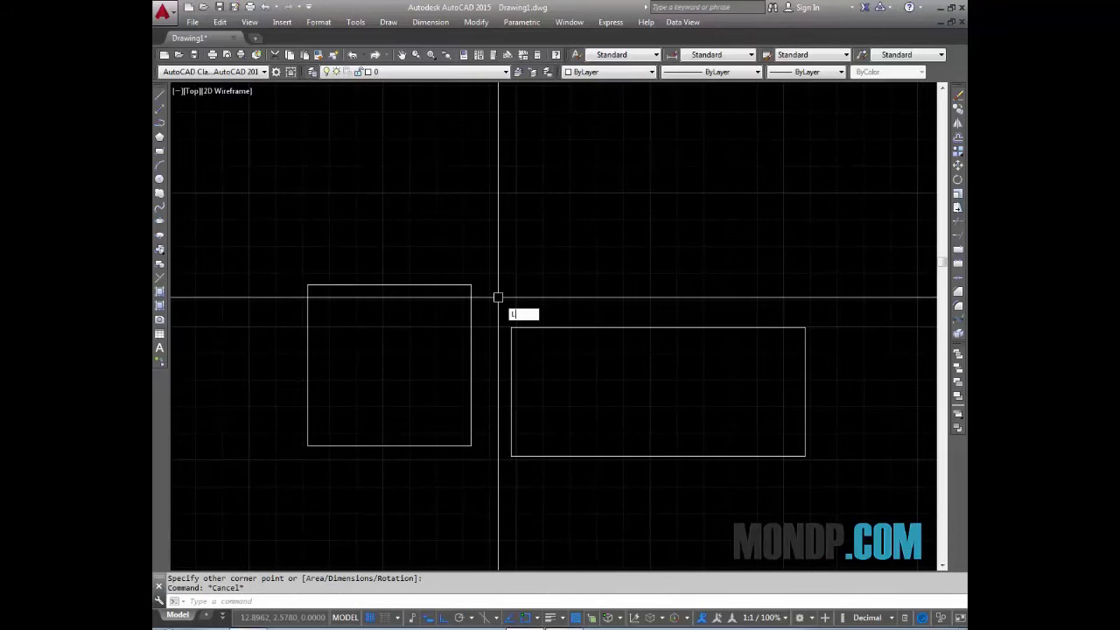
Start a LINE to test midpoint snapping while zooming and panning the view.
key("Return")
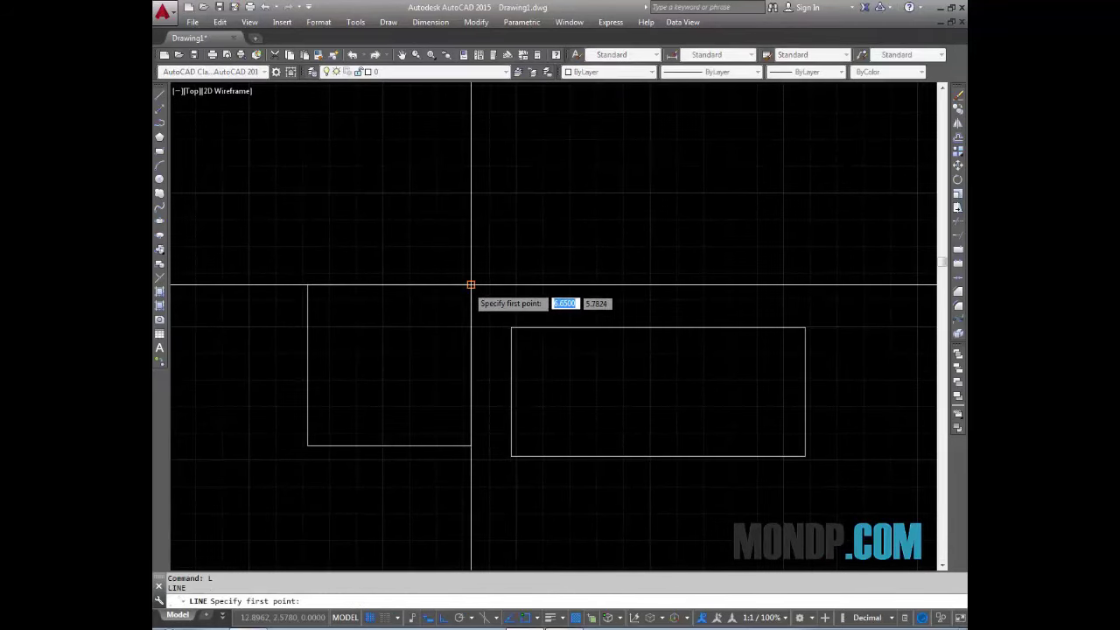
scroll(468, 283, "up", 4)
scroll(503, 276, "up", 3)
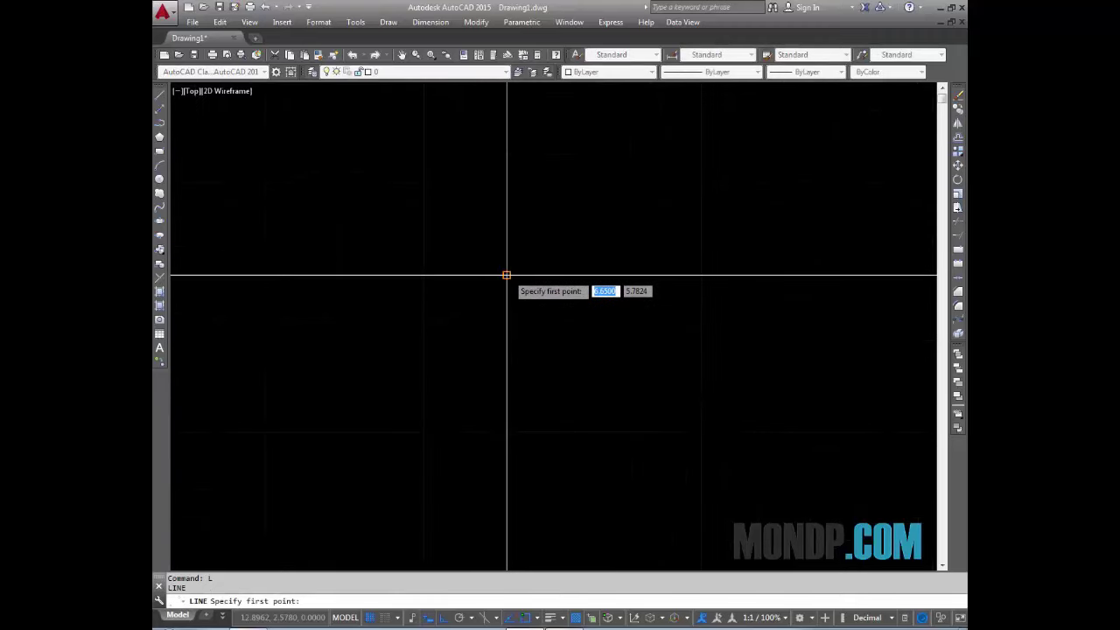
scroll(370, 288, "down", 3)
scroll(330, 262, "up", 1)
scroll(320, 271, "up", 1)
scroll(315, 265, "up", 2)
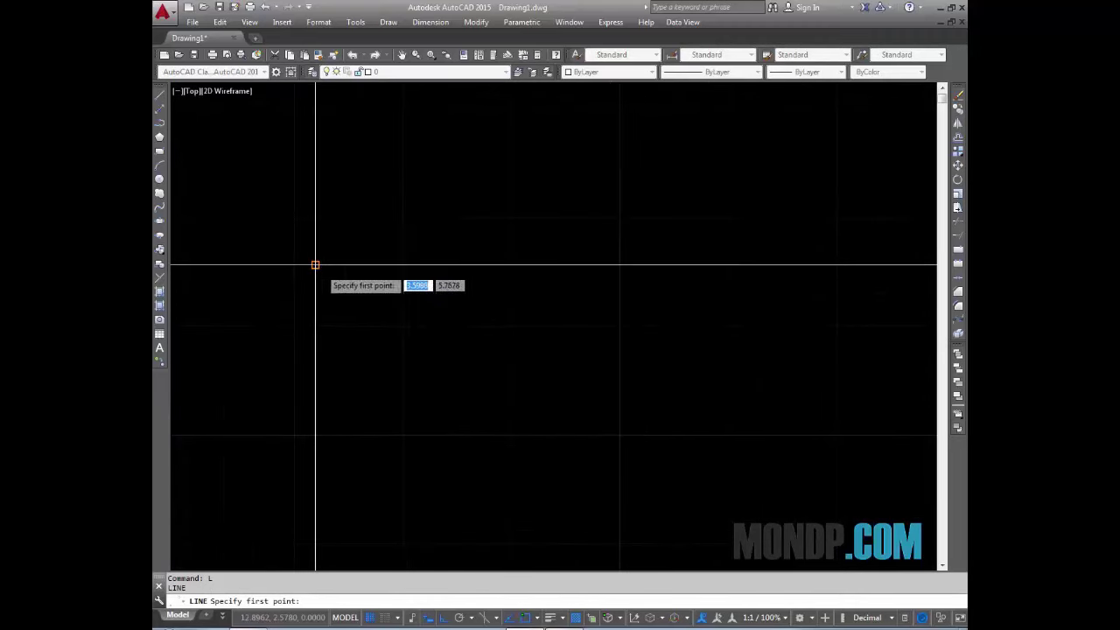
scroll(315, 264, "down", 2)
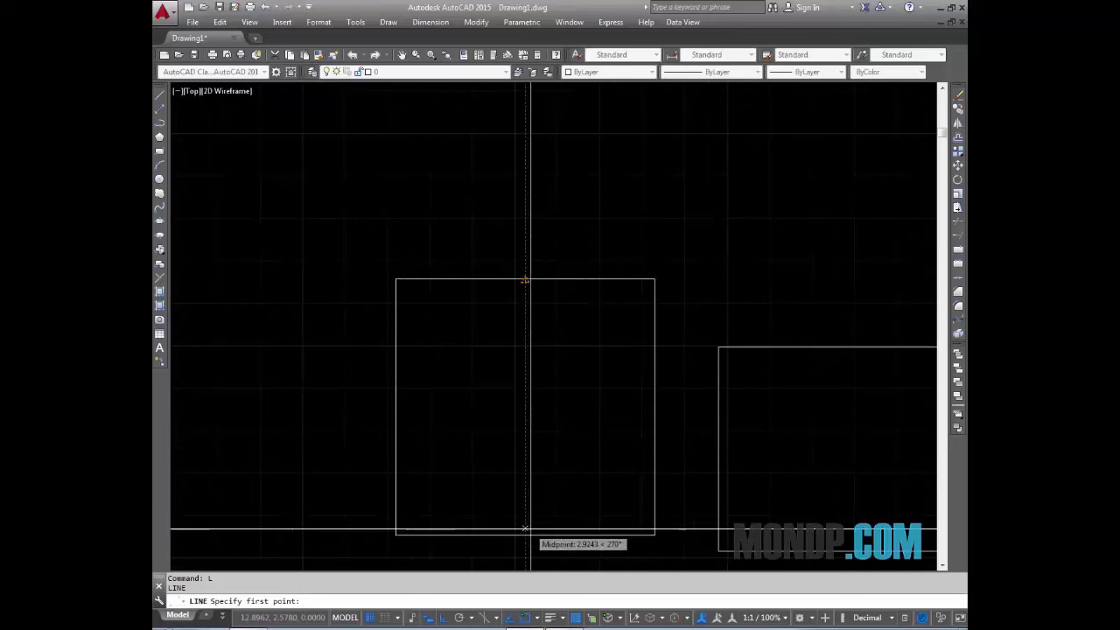
middle_click_drag(785, 346, 580, 300)
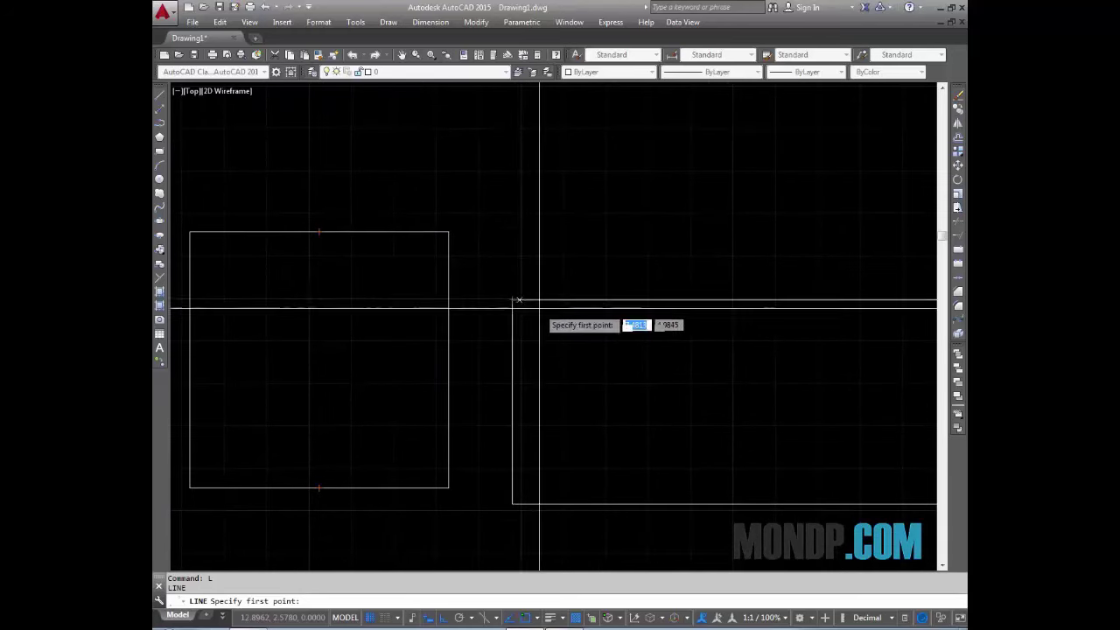
scroll(539, 300, "down", 2)
scroll(650, 330, "down", 1)
scroll(573, 322, "up", 1)
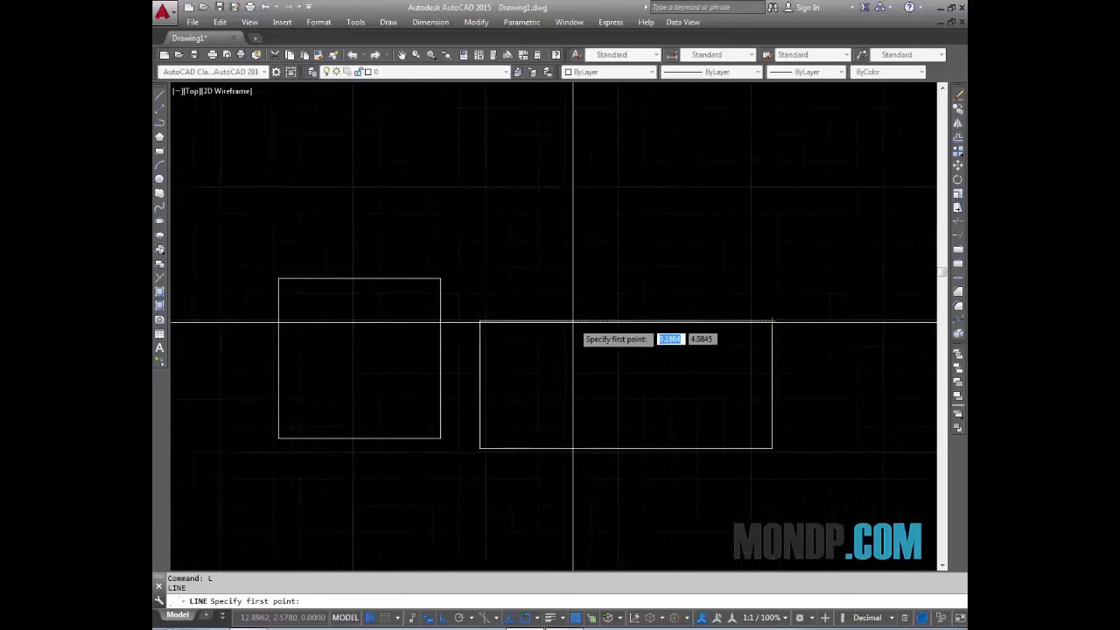
scroll(573, 322, "down", 2)
Copy the wide rectangle twice to the right from its top corner.
type("co")
key("Return")
left_click(589, 292)
left_click(545, 347)
key("Return")
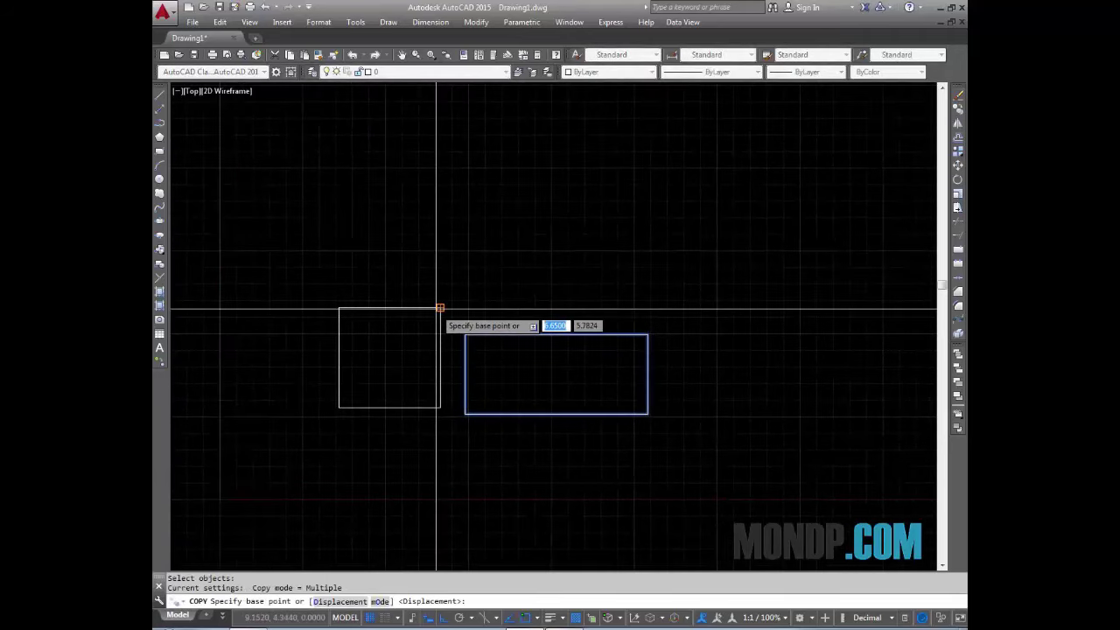
left_click(439, 308)
left_click(646, 308)
middle_click_drag(693, 352, 408, 356)
left_click(574, 332)
key("Escape")
Erase the three wide rectangles, leaving only the square.
scroll(495, 345, "down", 1)
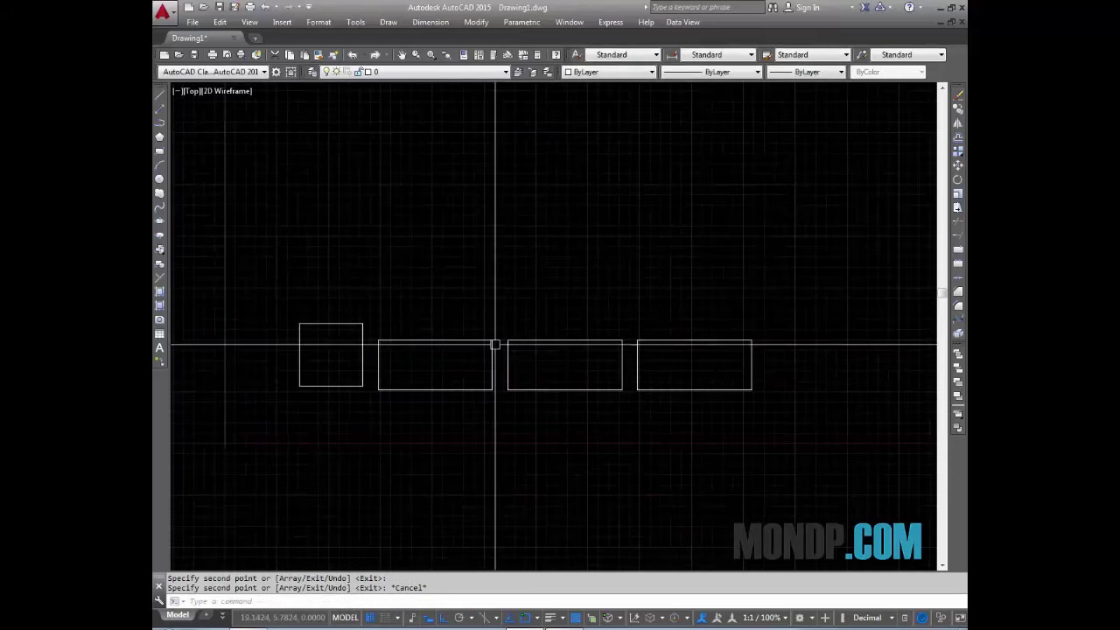
middle_click_drag(632, 351, 650, 360)
left_click(740, 315)
left_click(444, 398)
type("E")
key("Return")
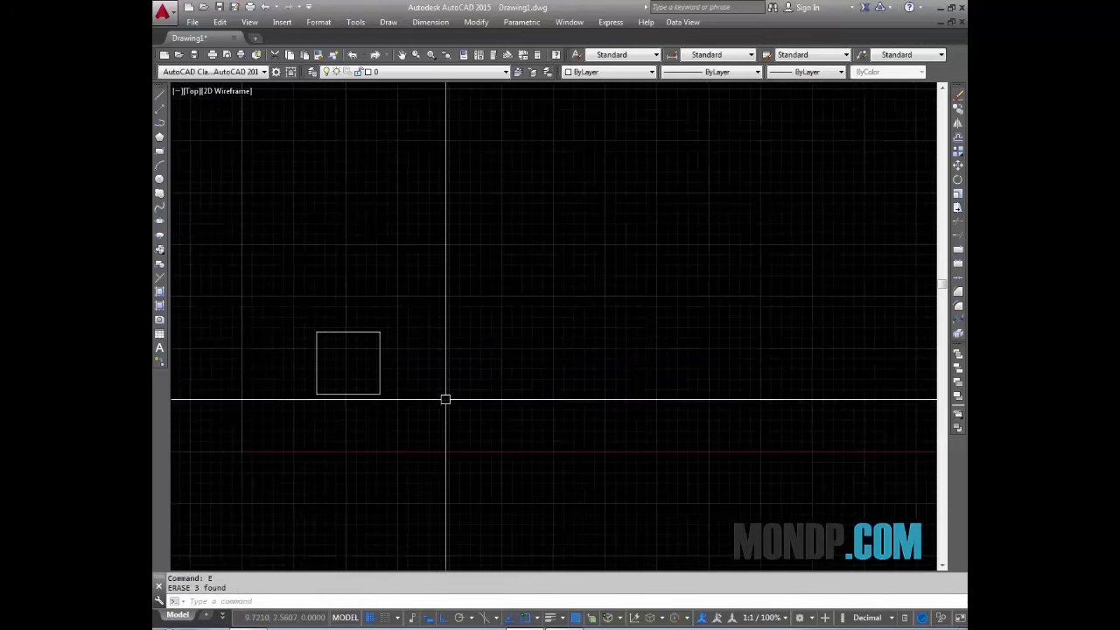
scroll(515, 358, "up", 2)
scroll(539, 388, "up", 1)
mouse_move(589, 412)
middle_mouse_down()
mouse_move(580, 383)
mouse_move(520, 341)
middle_mouse_up()
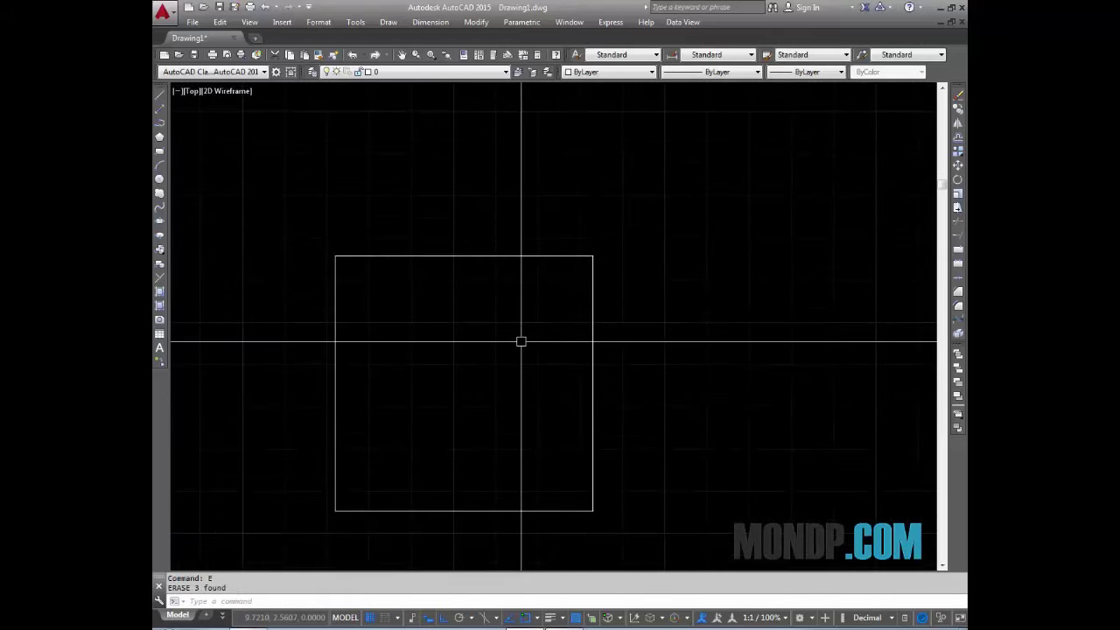
type("OD")
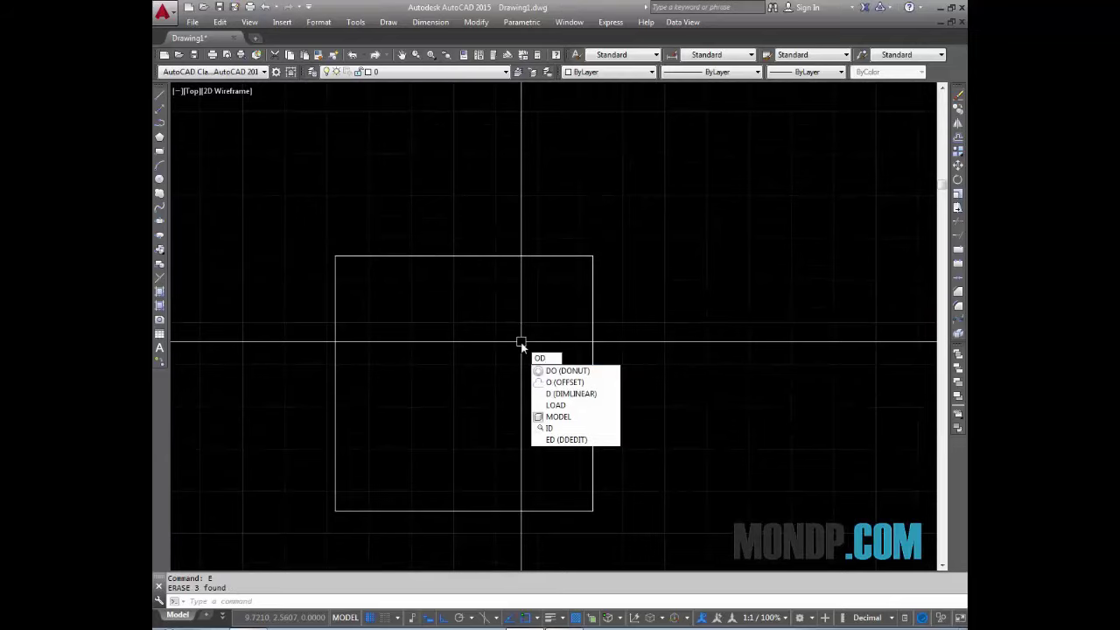
key("BackSpace")
Reopen Drafting Settings with OS and uncheck every object snap mode.
type("S")
key("Return")
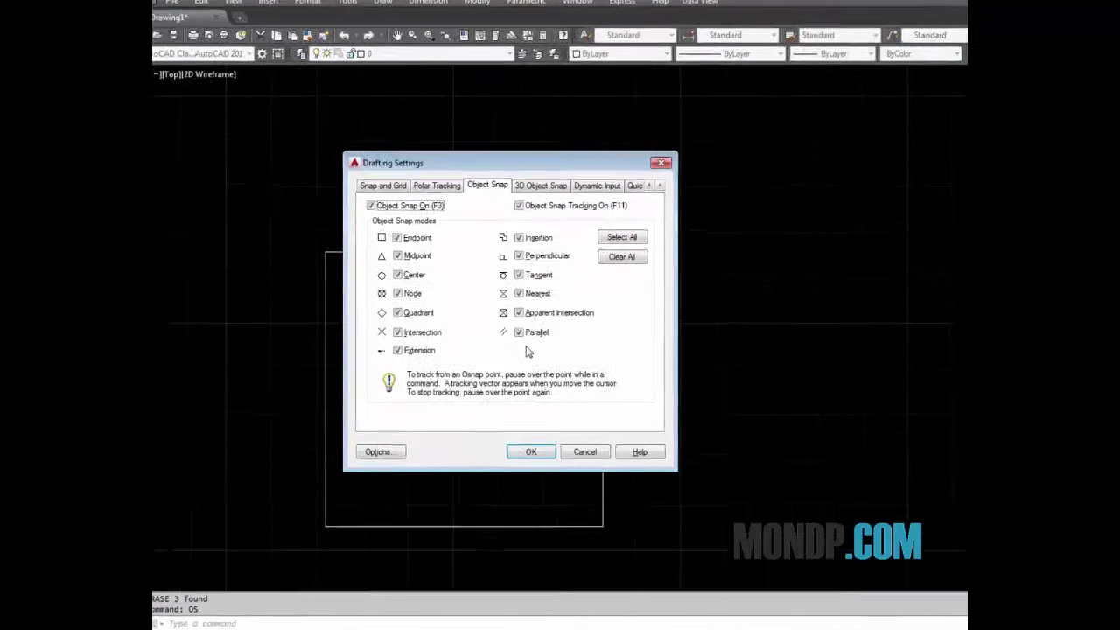
left_click(719, 224)
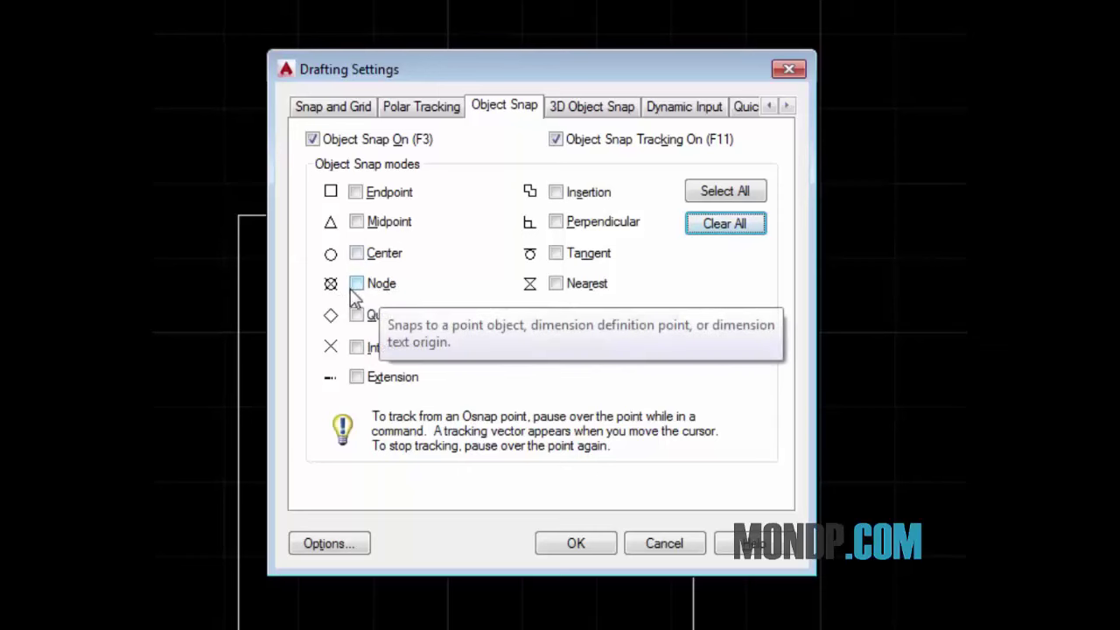
Check the eight snaps: Endpoint, Midpoint, Center, Node, Intersection, Extension, Perpendicular, Tangent.
left_click(355, 191)
left_click(356, 222)
left_click(356, 253)
left_click(356, 283)
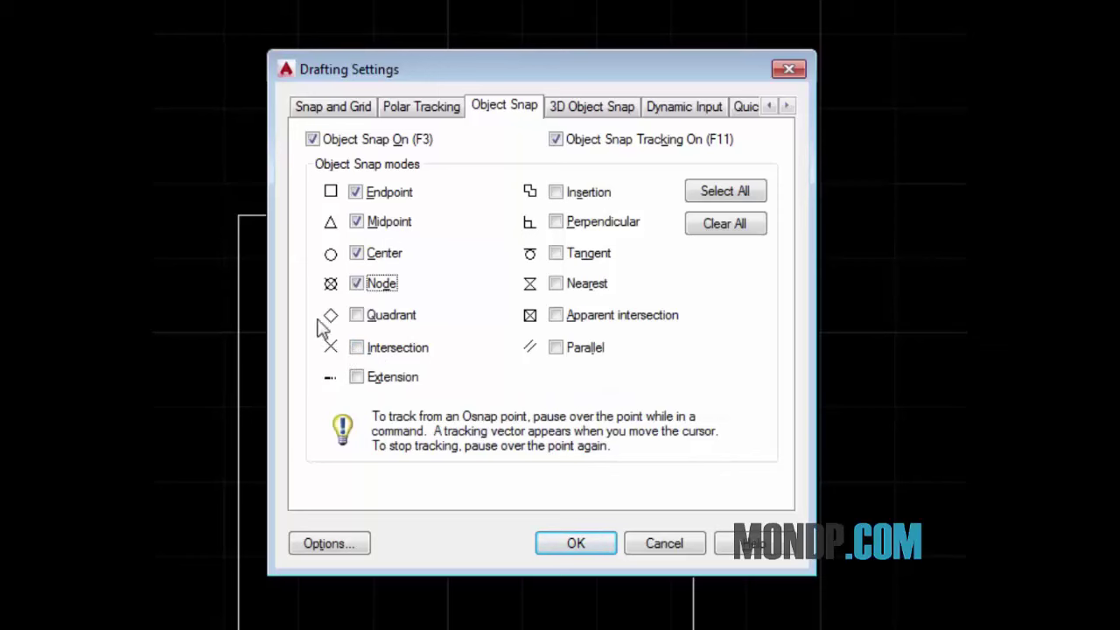
left_click(359, 349)
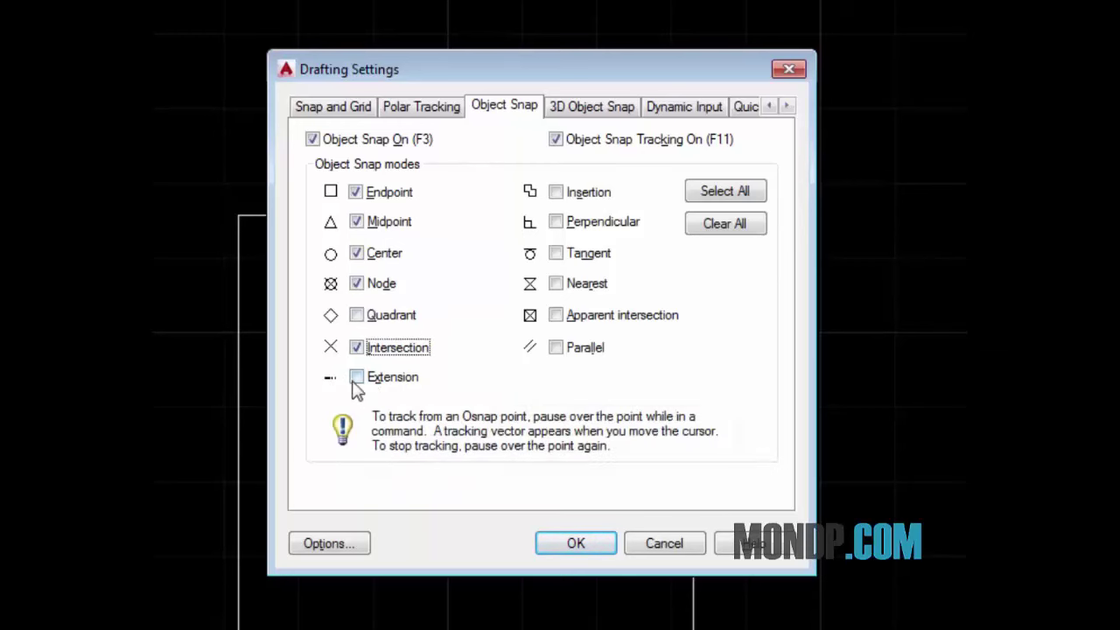
left_click(357, 377)
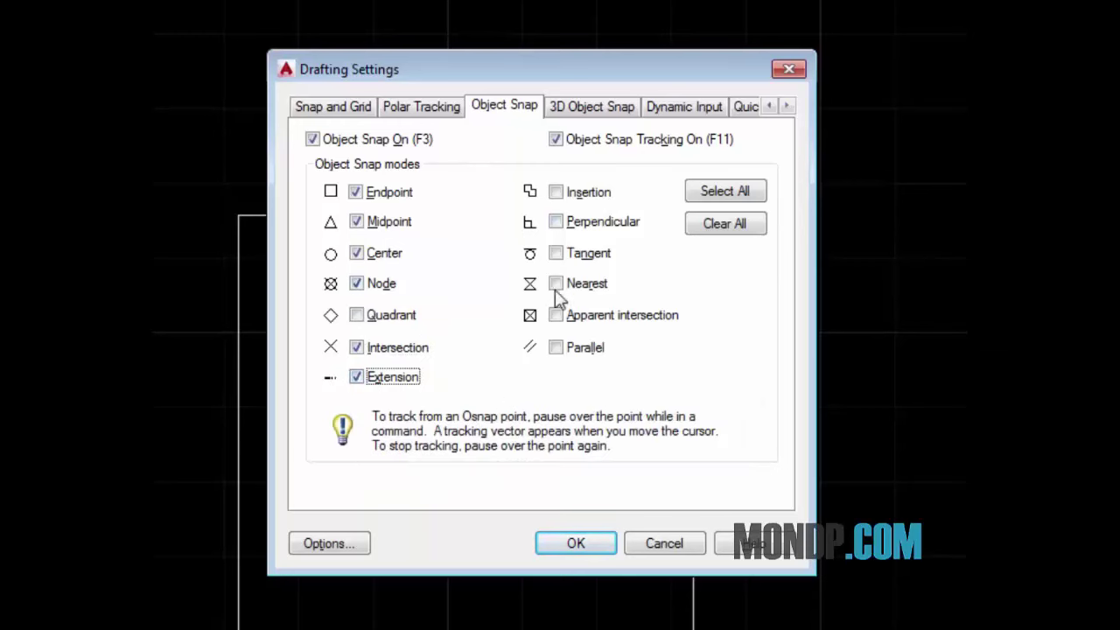
left_click(556, 224)
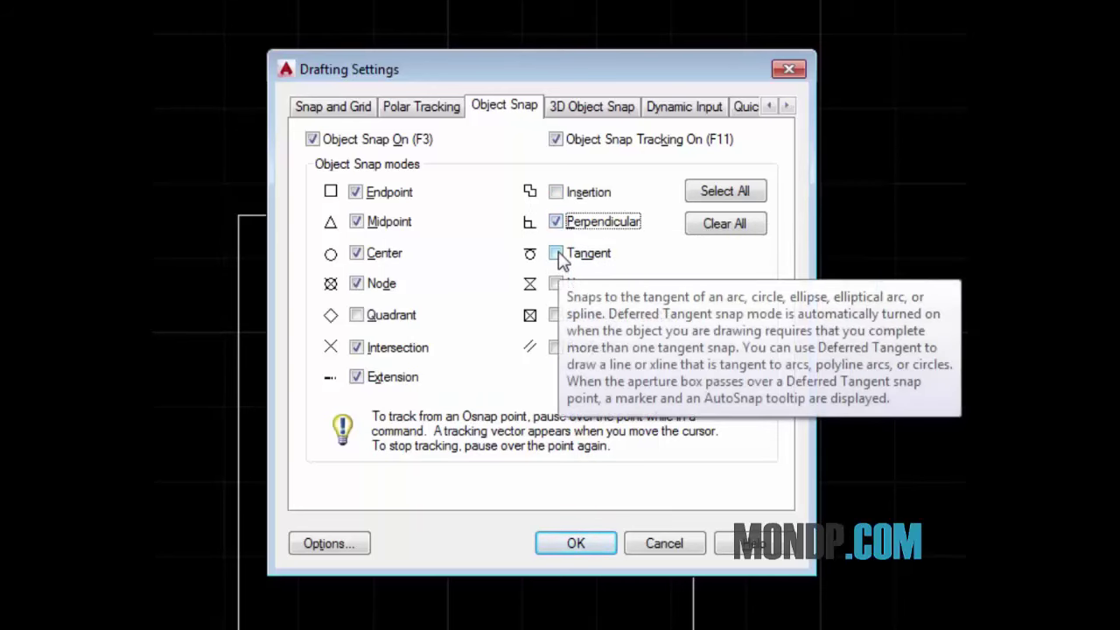
left_click(556, 253)
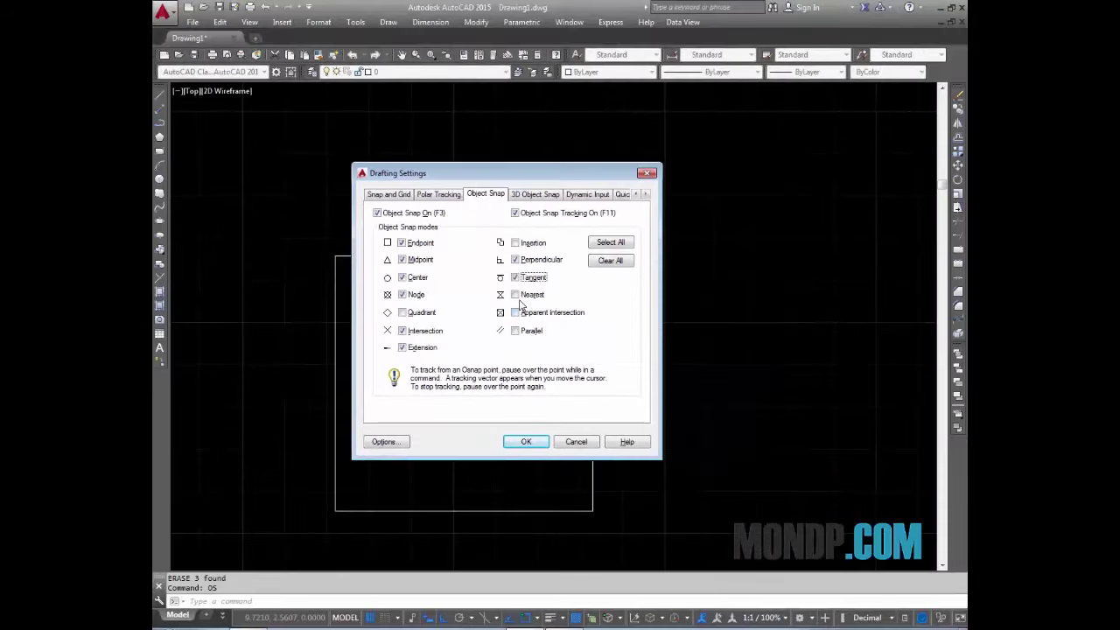
Accept the chosen object snap settings and start a line near the square.
left_click(526, 440)
middle_click_drag(505, 350, 558, 350)
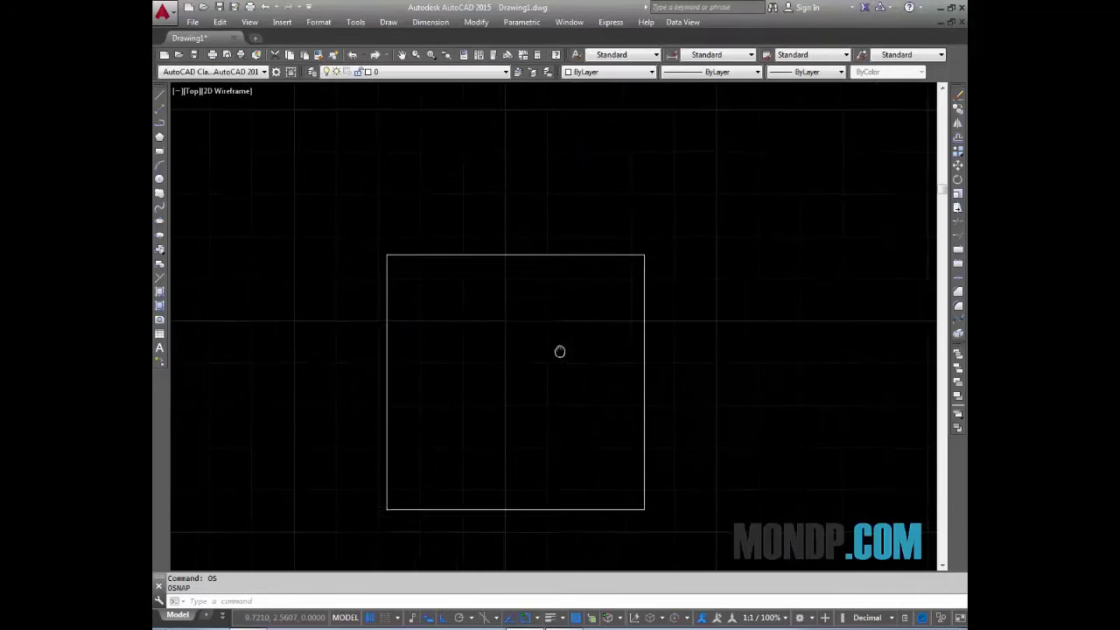
type("l")
key("Return")
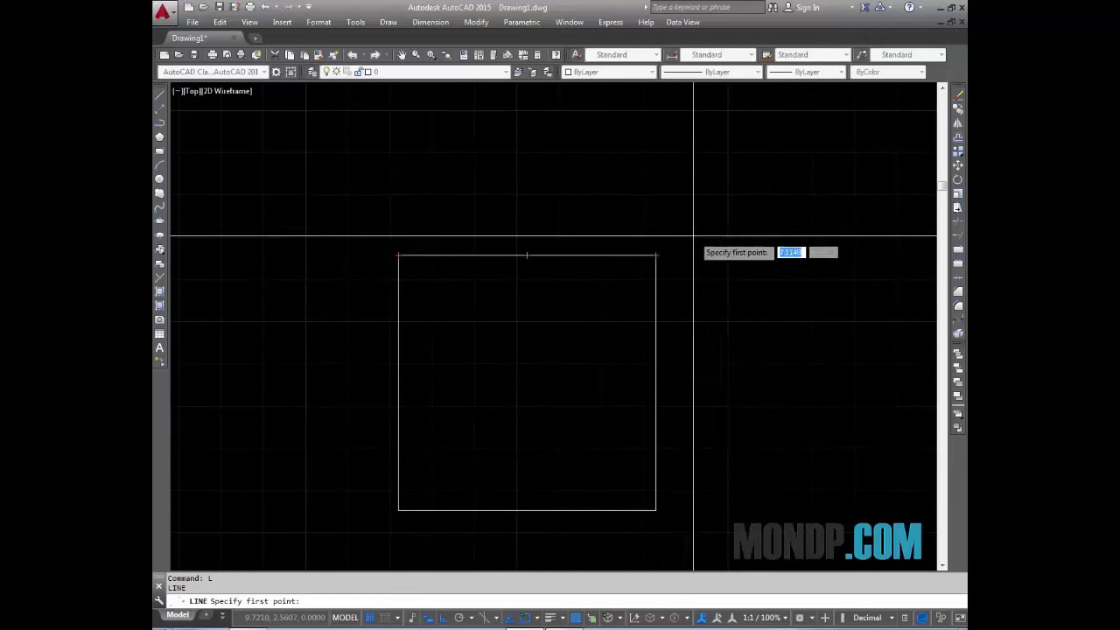
Draw a circle to the right of the square.
mouse_move(705, 386)
middle_mouse_down()
mouse_move(600, 376)
mouse_move(560, 325)
middle_mouse_up()
key("Escape")
type("c")
key("Return")
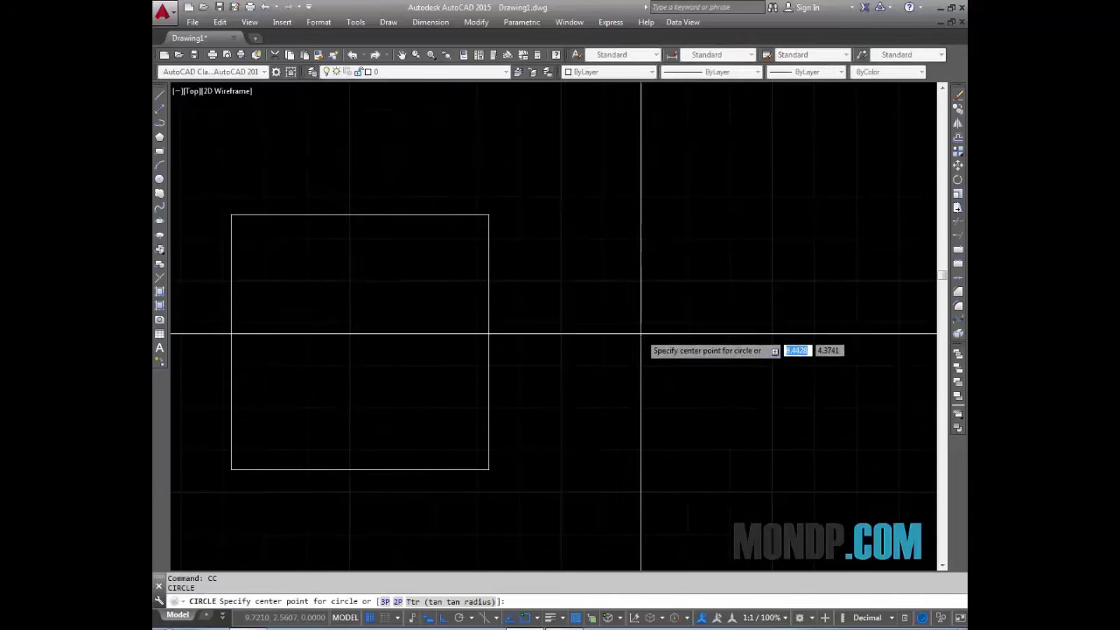
left_click(640, 333)
left_click(641, 280)
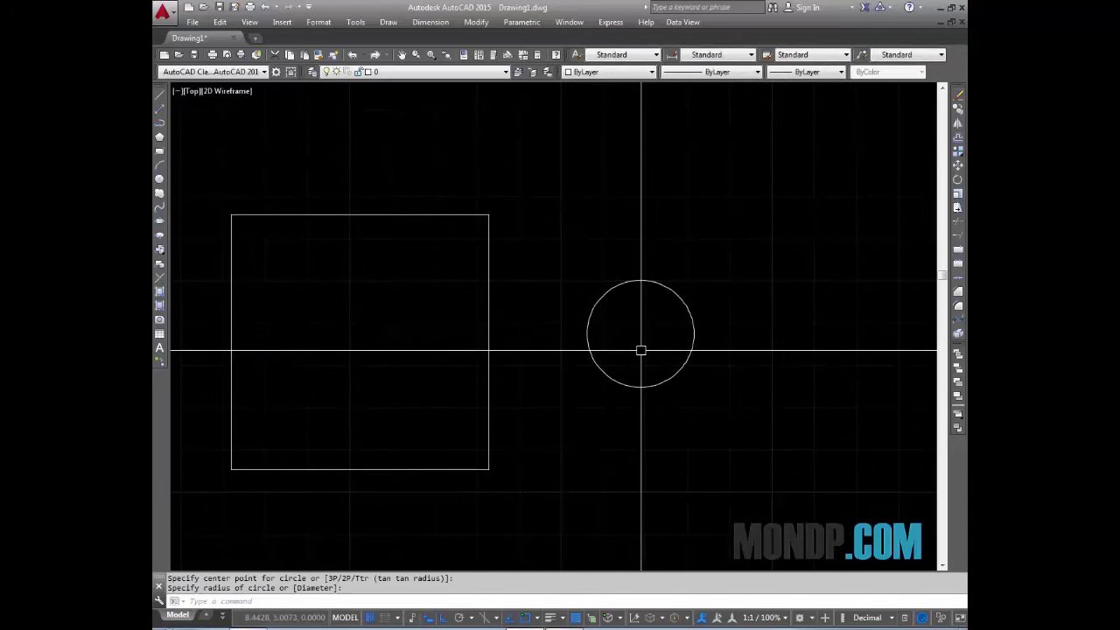
type("4")
Zoom in and out around the square, then cancel the pending line.
key("Return")
scroll(641, 343, "down", 2)
scroll(642, 339, "down", 4)
scroll(642, 339, "down", 4)
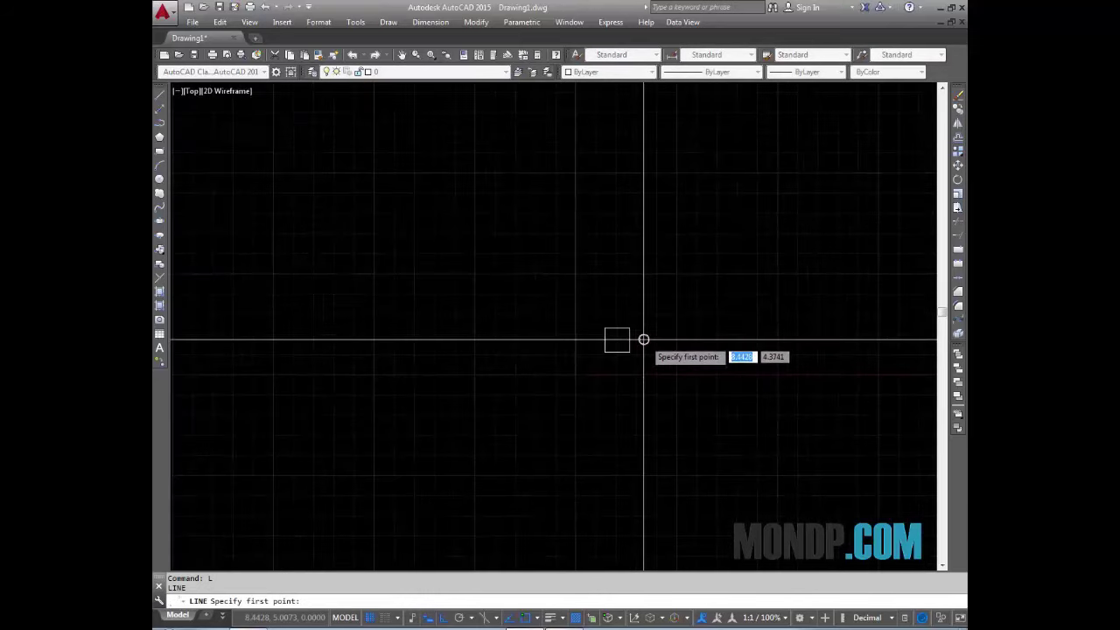
scroll(643, 340, "up", 6)
scroll(643, 340, "down", 4)
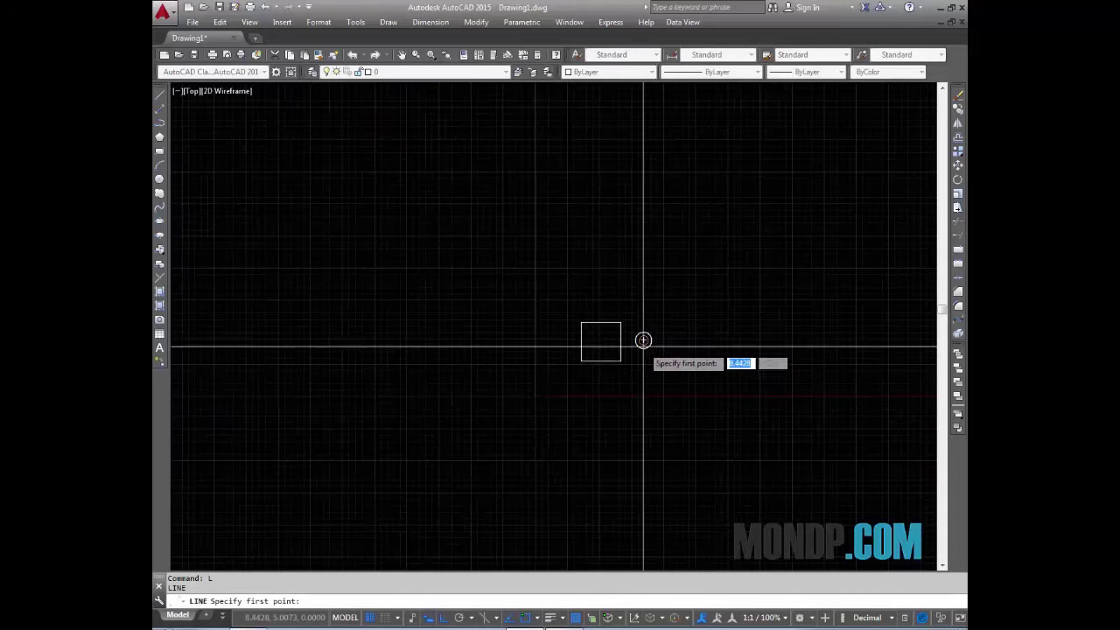
key("Escape")
scroll(612, 349, "up", 8)
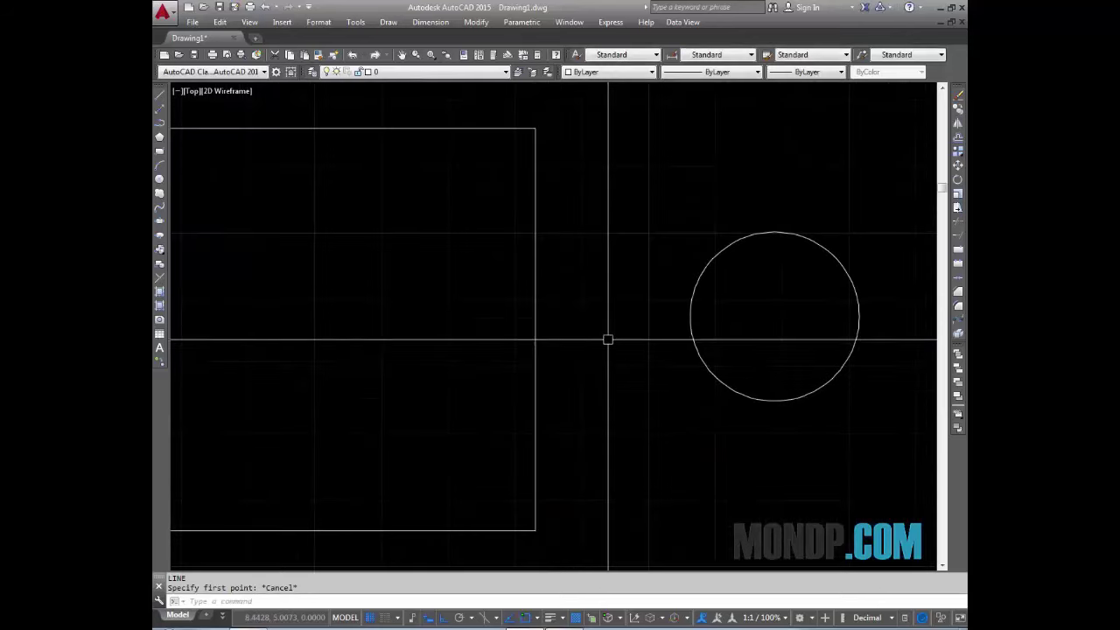
Draw a short horizontal line crossing the square's right edge.
key("space")
left_click(622, 333)
left_click(440, 333)
key("Escape")
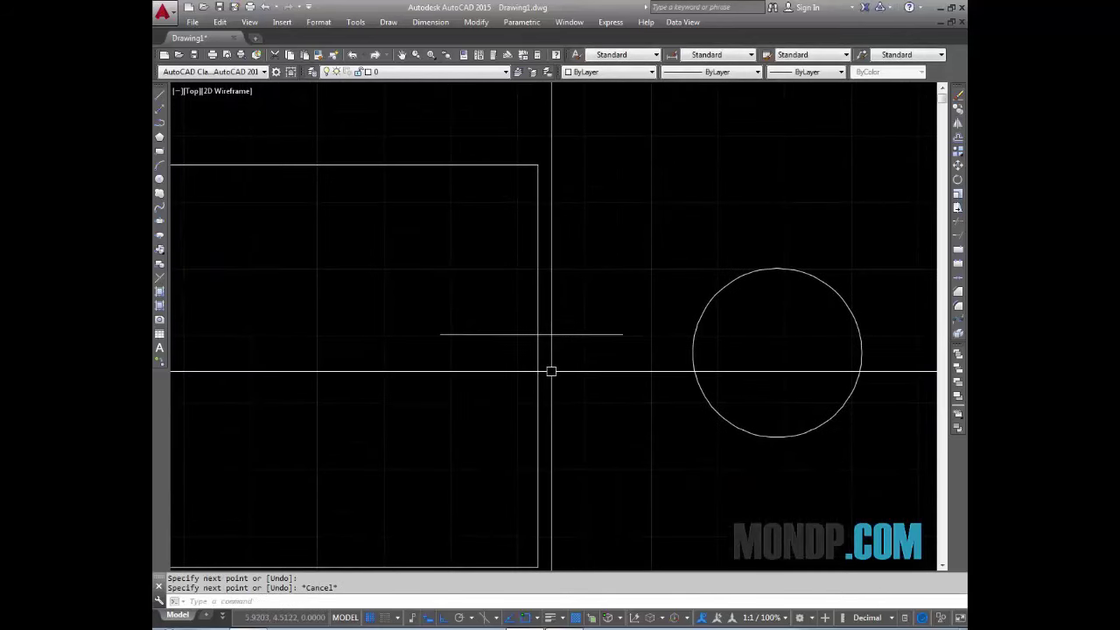
type("l")
key("Return")
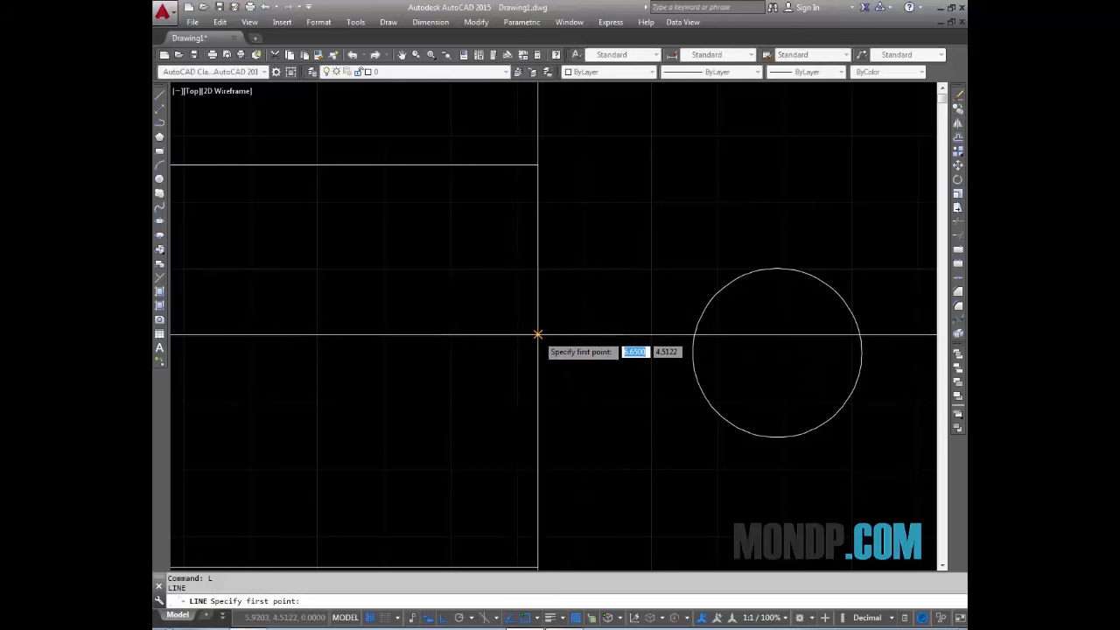
scroll(537, 334, "down", 4)
Copy the square from its lower-left corner to its upper-right corner.
type("co")
key("Return")
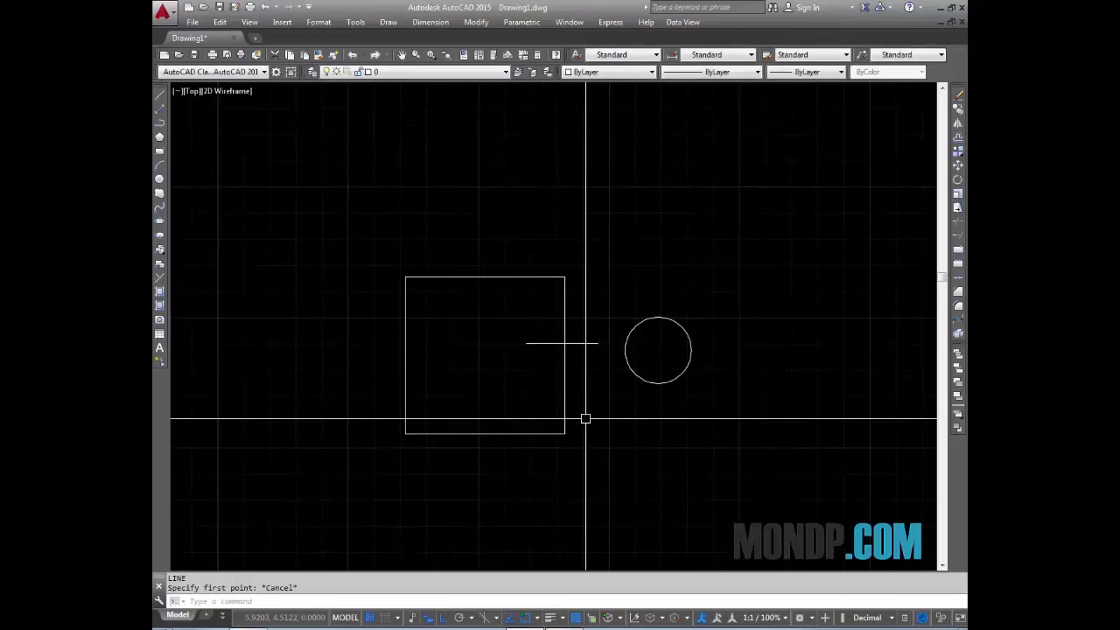
left_click(585, 418)
left_click(404, 433)
key("Return")
left_click(404, 433)
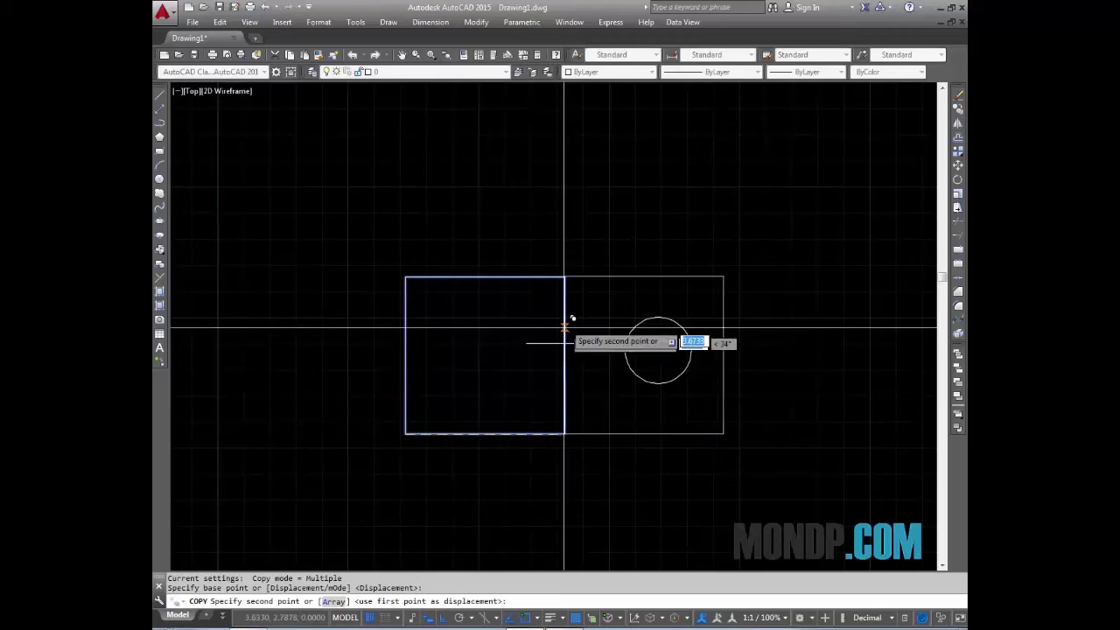
left_click(564, 276)
key("Escape")
Reframe the view around the copied square, abandoning a started line.
middle_click_drag(586, 280, 586, 333)
scroll(586, 334, "up", 5)
scroll(569, 312, "up", 1)
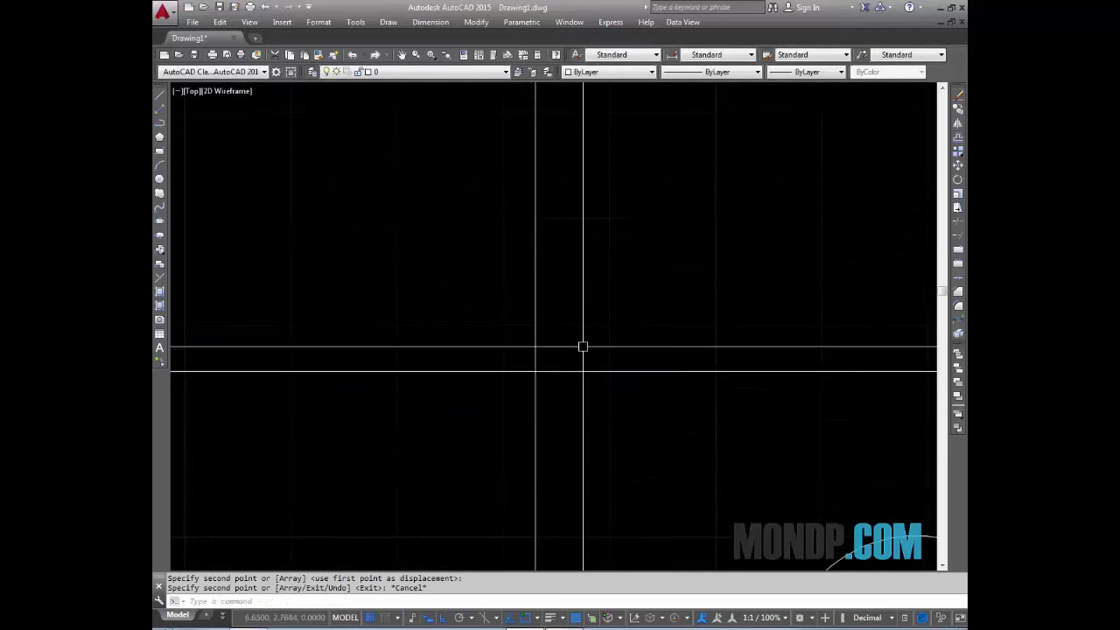
type("l")
key("Return")
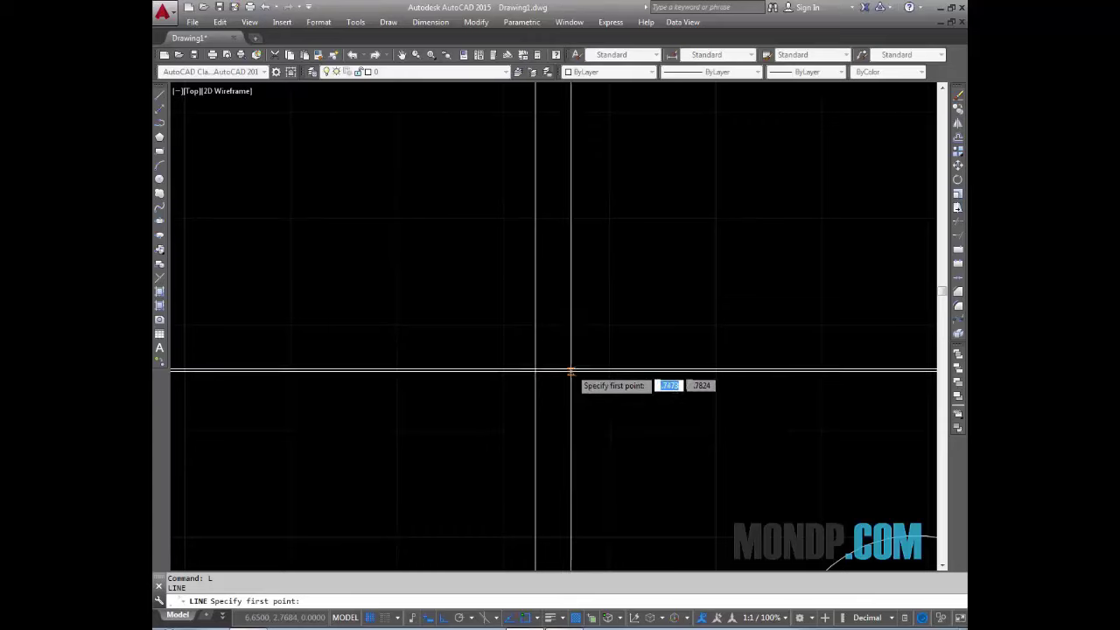
scroll(577, 368, "down", 5)
key("Escape")
Move the copied upper square farther to the right.
left_click(551, 312)
type("m")
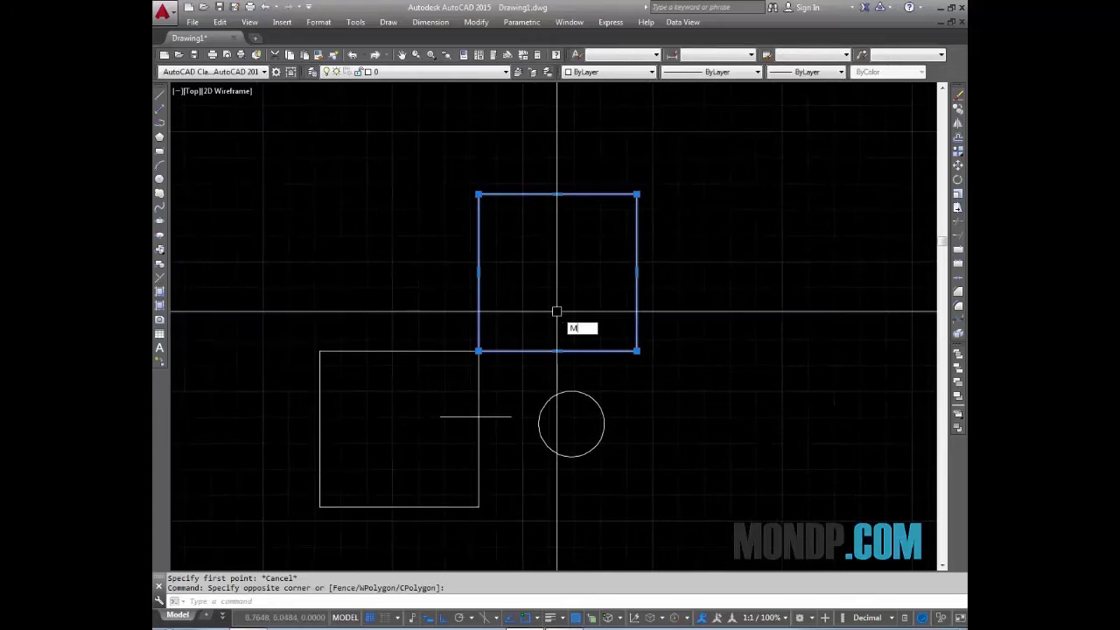
key("Return")
left_click(580, 310)
left_click(556, 350)
key("Escape")
Check the upper square and short line, then center the squares and circle in view.
left_click(614, 351)
key("Escape")
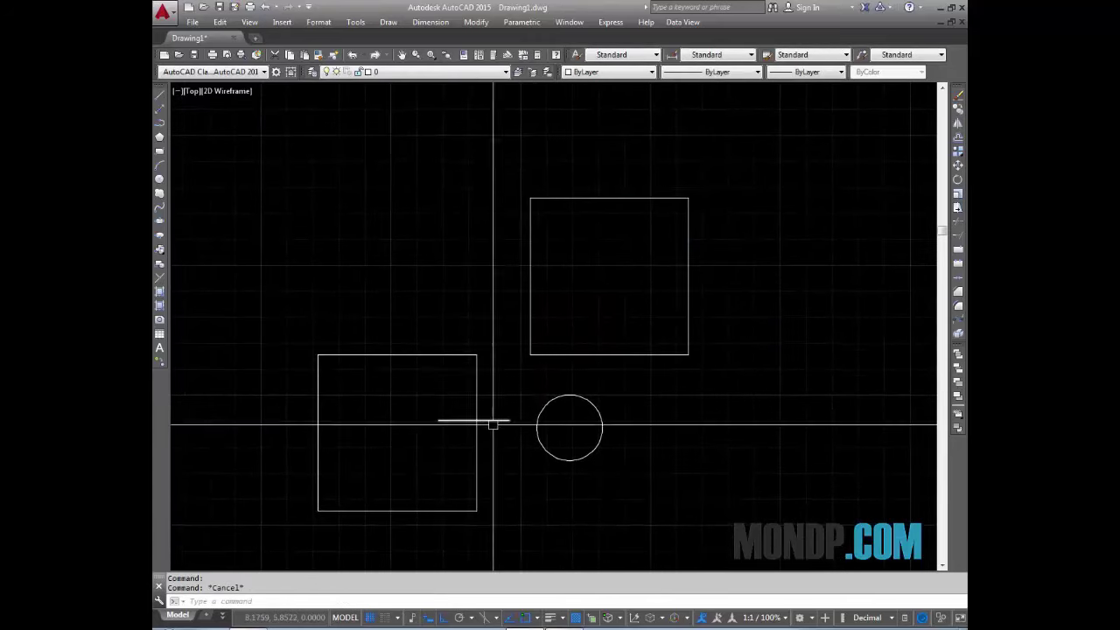
scroll(481, 406, "up", 4)
left_click(621, 371)
mouse_move(528, 403)
middle_mouse_down()
mouse_move(622, 371)
mouse_move(585, 352)
middle_mouse_up()
key("Escape")
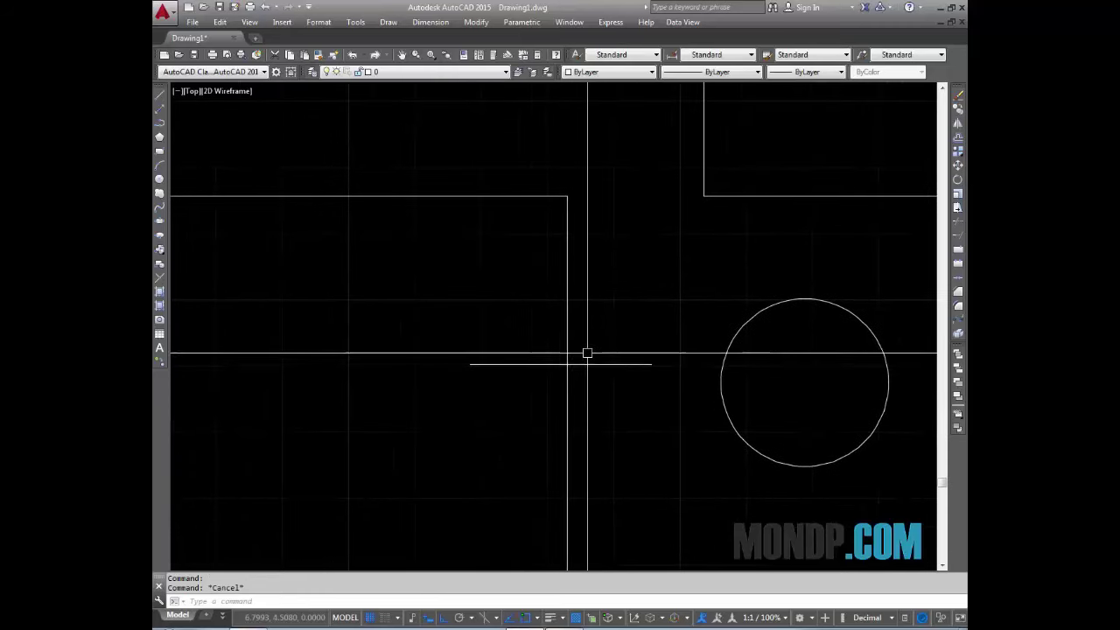
scroll(516, 332, "down", 4)
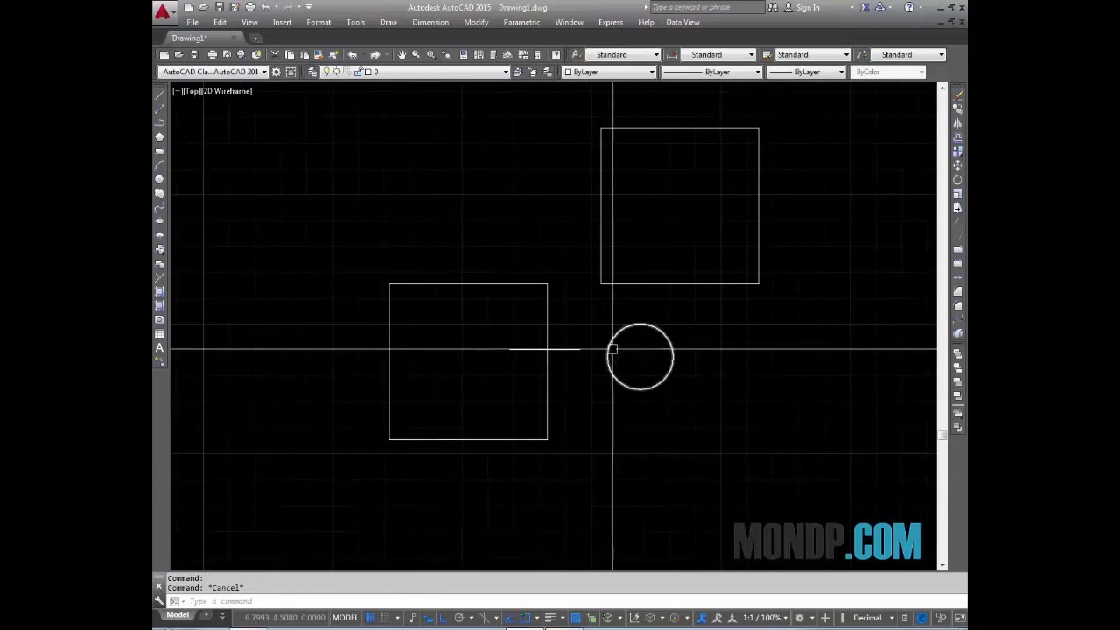
mouse_move(645, 325)
middle_mouse_down()
mouse_move(681, 309)
mouse_move(602, 342)
middle_mouse_up()
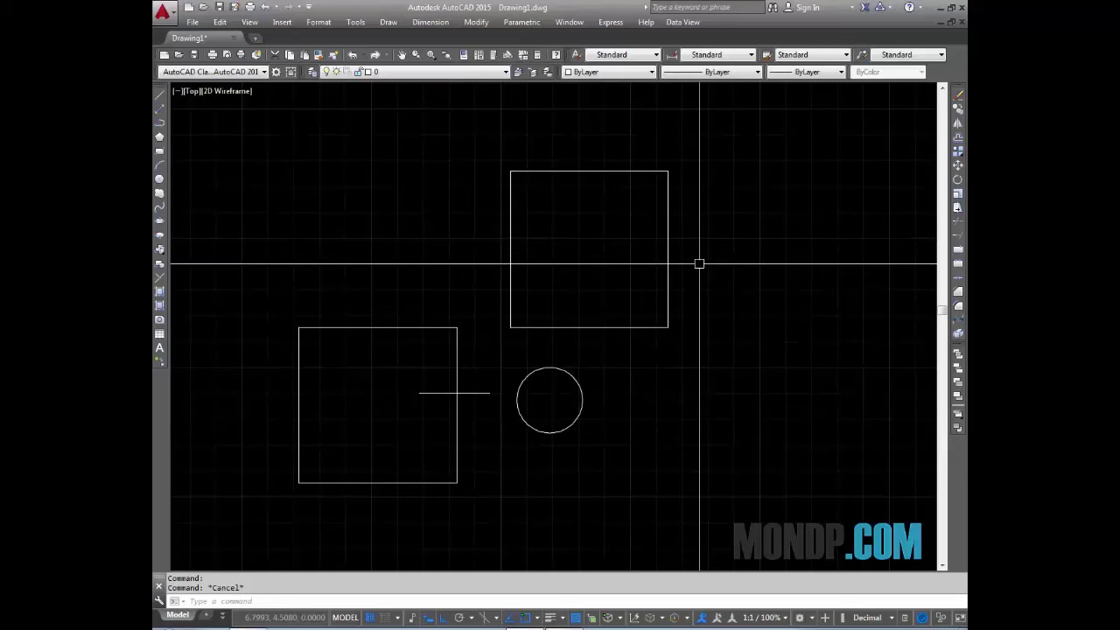
middle_click_drag(625, 305, 670, 291)
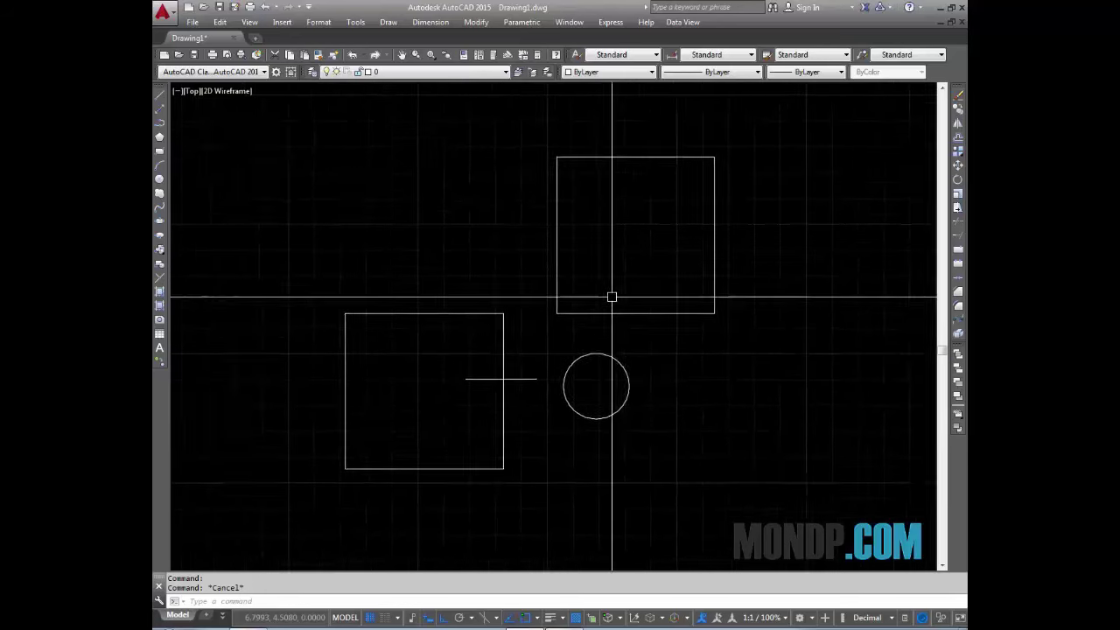
scroll(673, 294, "down", 2)
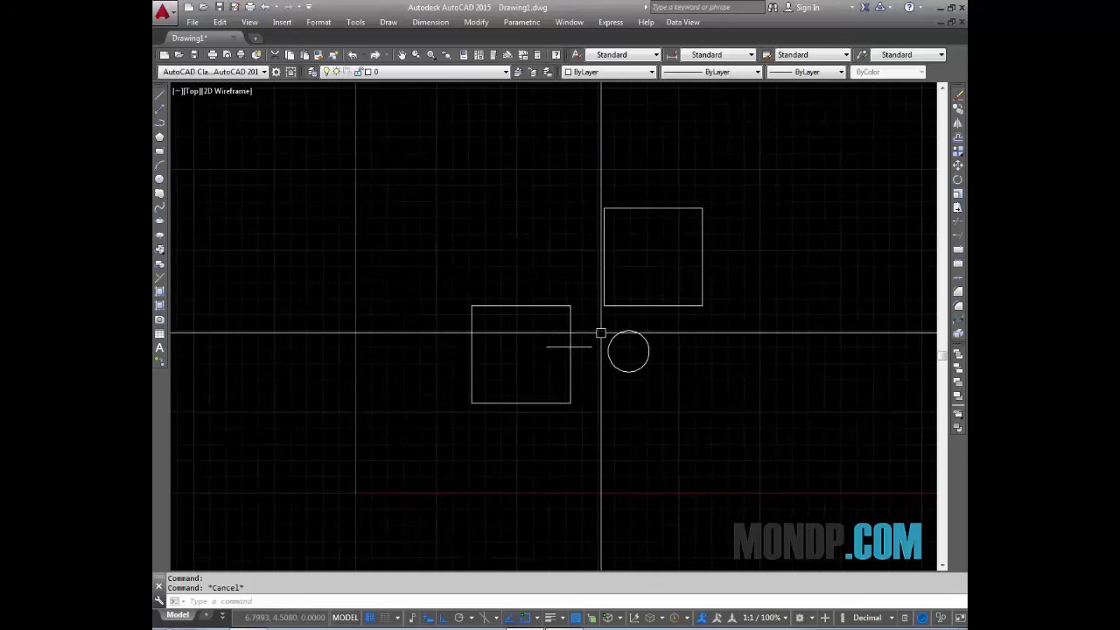
middle_click_drag(673, 308, 630, 344)
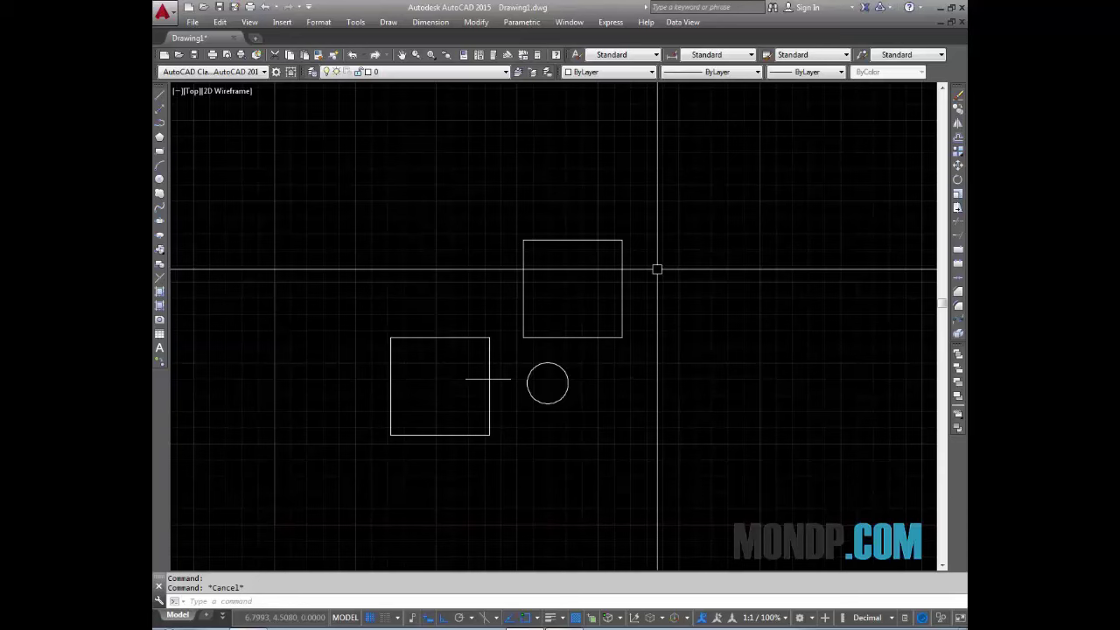
middle_click_drag(656, 267, 665, 267)
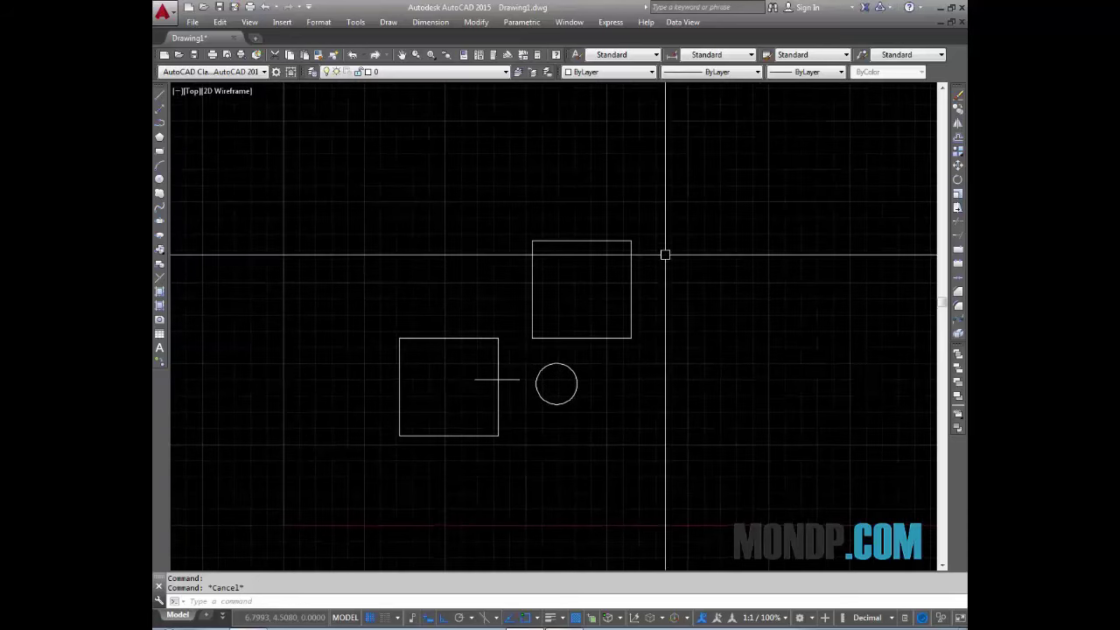
left_click(662, 200)
left_click(429, 395)
key("Escape")
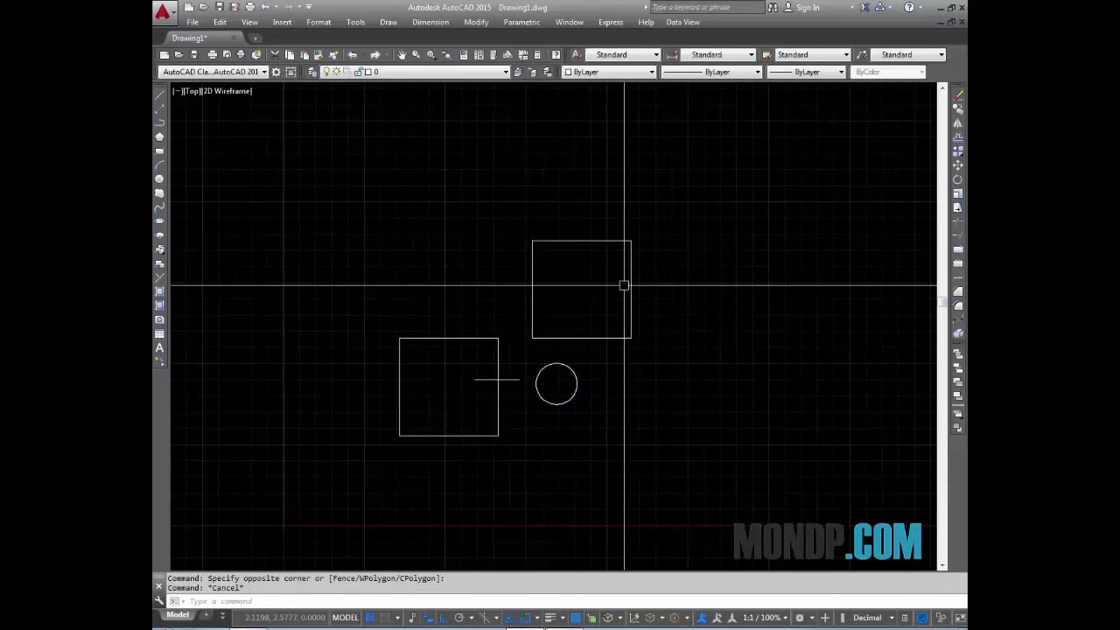
left_click(703, 167)
left_click(335, 458)
key("Escape")
scroll(647, 331, "up", 2)
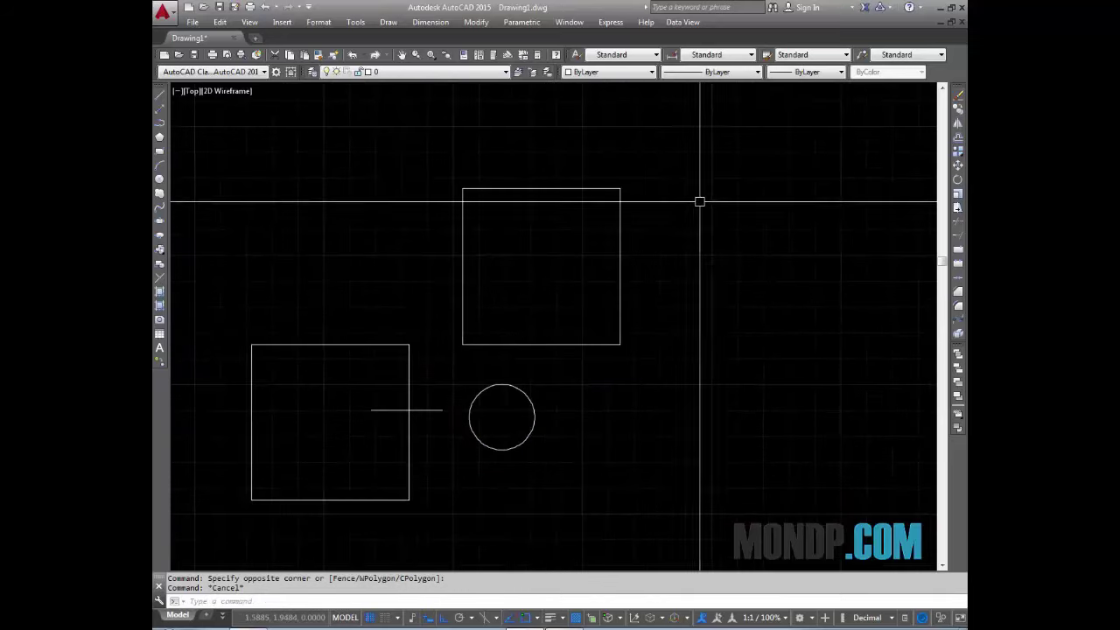
middle_click_drag(700, 198, 749, 193)
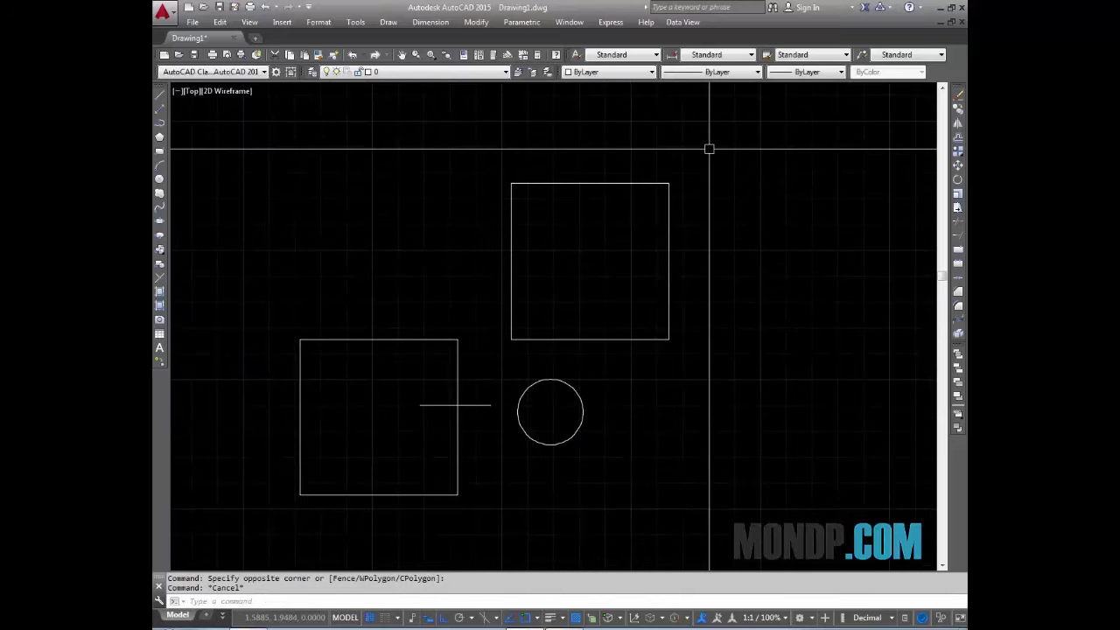